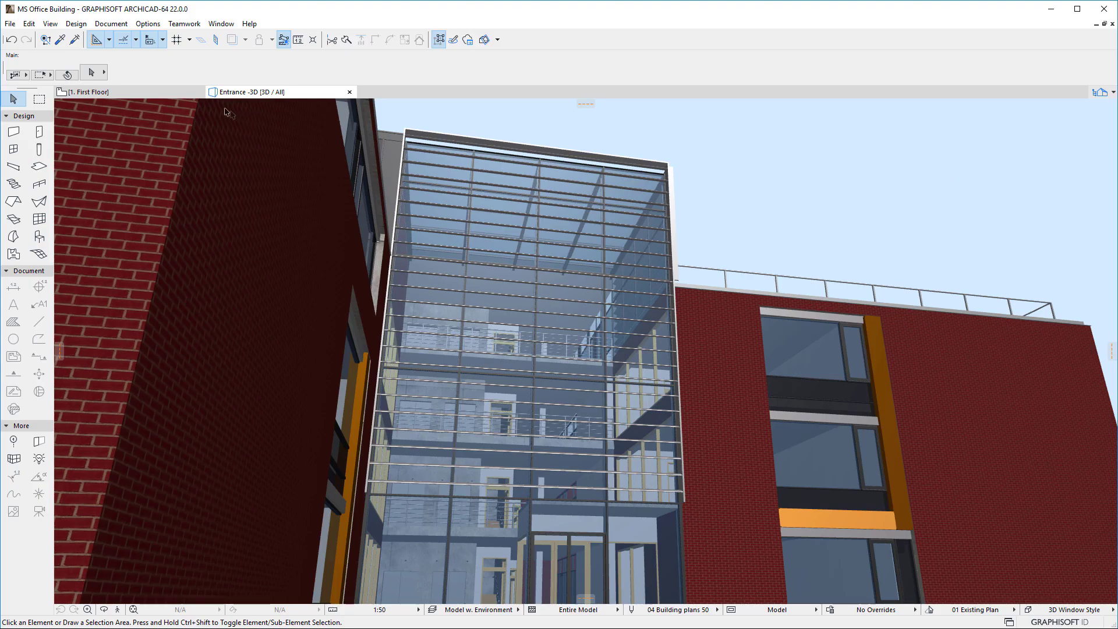
# Switch from the 3D entrance view to the 1. First Floor plan tab.
pyautogui.click(163, 93)
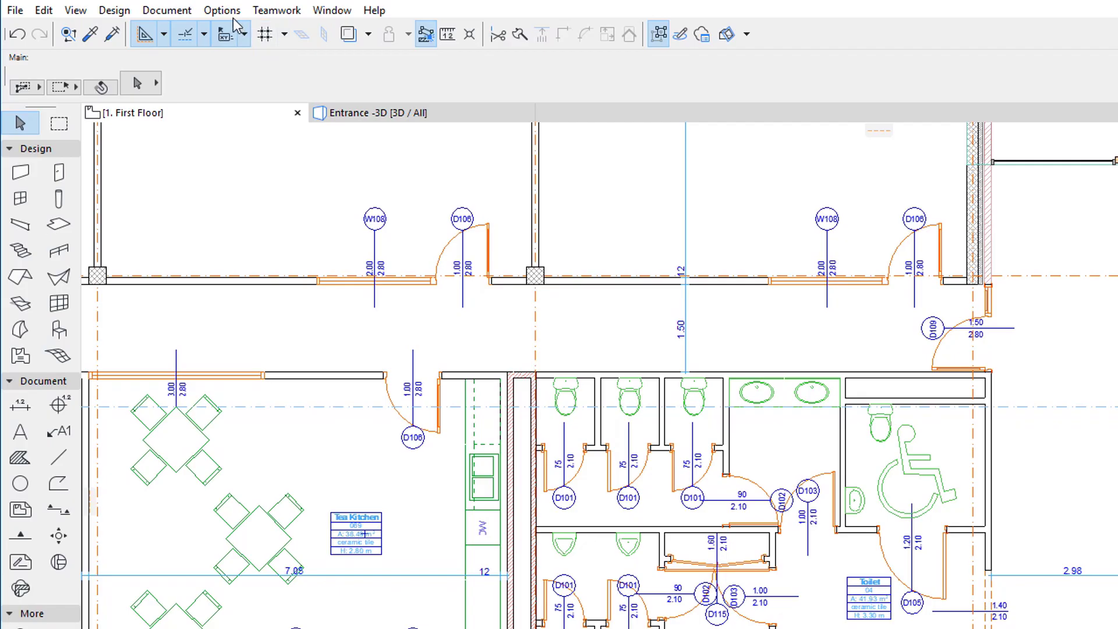
# In Options > Property Manager, set Golden Ratio's default value to Expression.
pyautogui.click(147, 24)
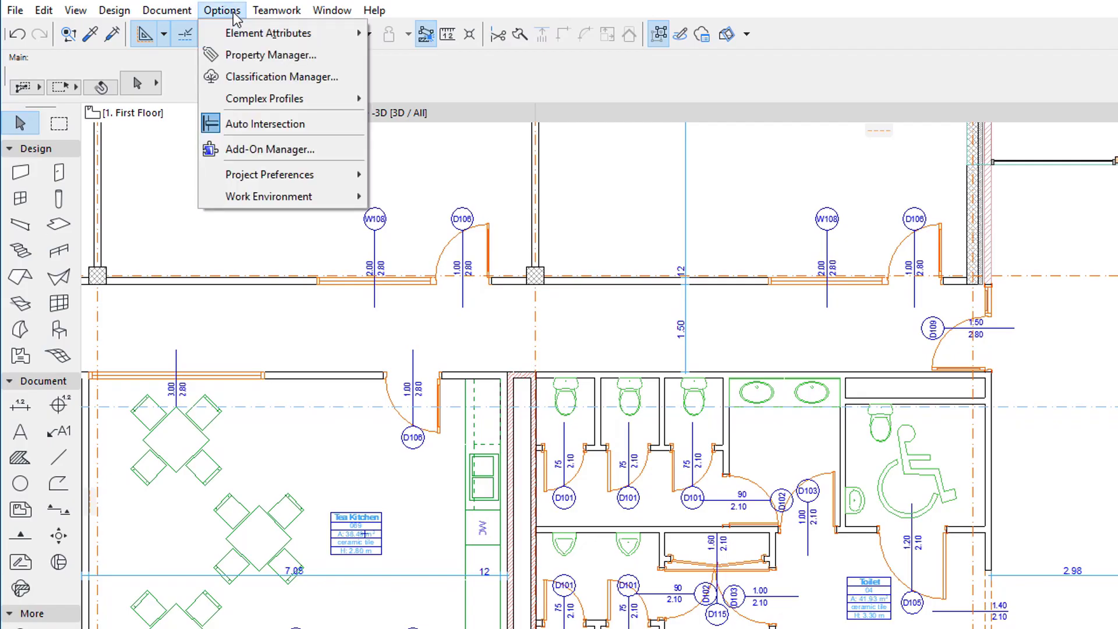
pyautogui.click(343, 57)
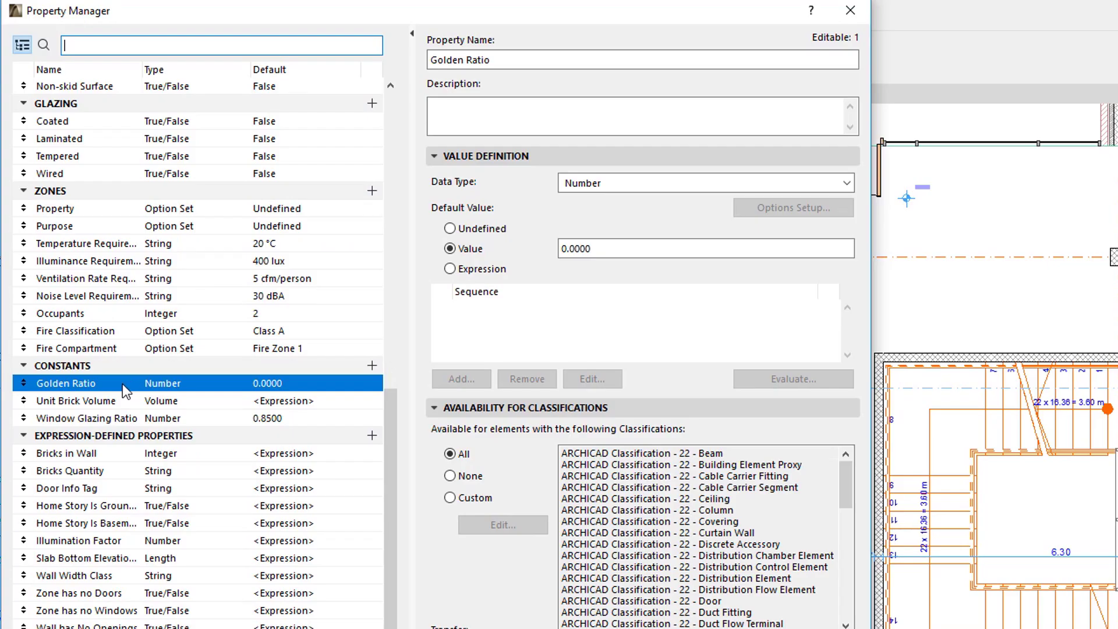
pyautogui.click(504, 272)
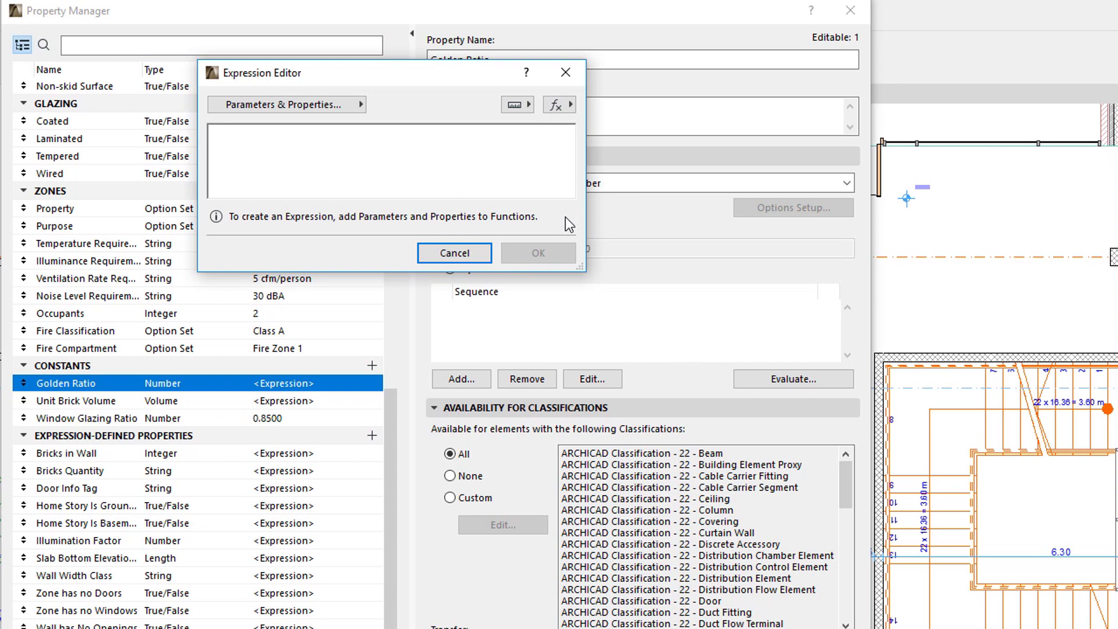
pyautogui.click(562, 108)
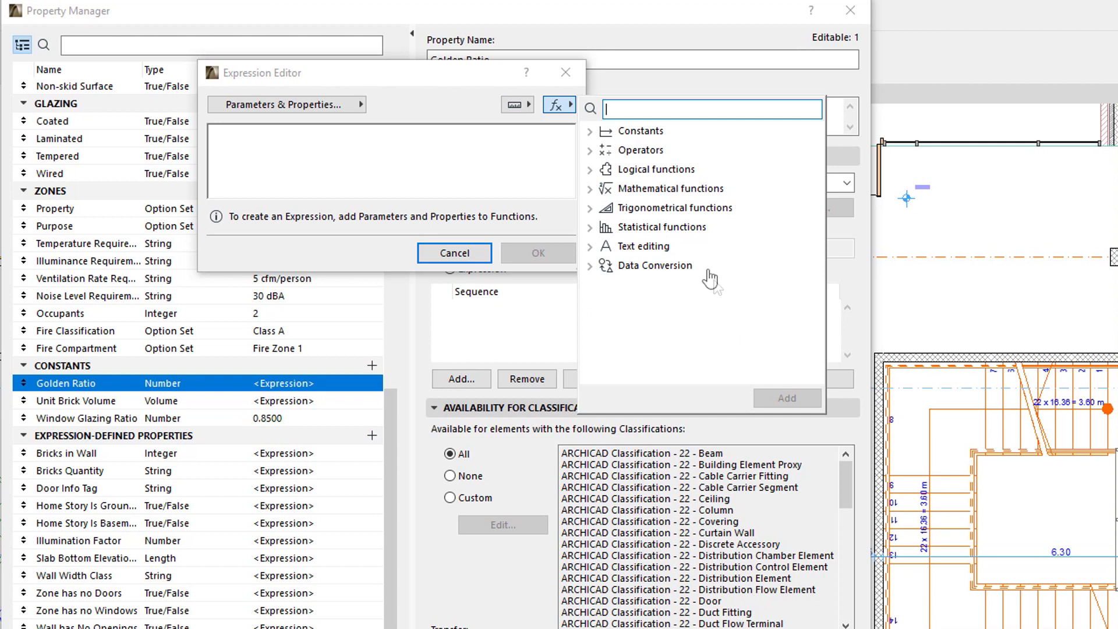
pyautogui.click(590, 132)
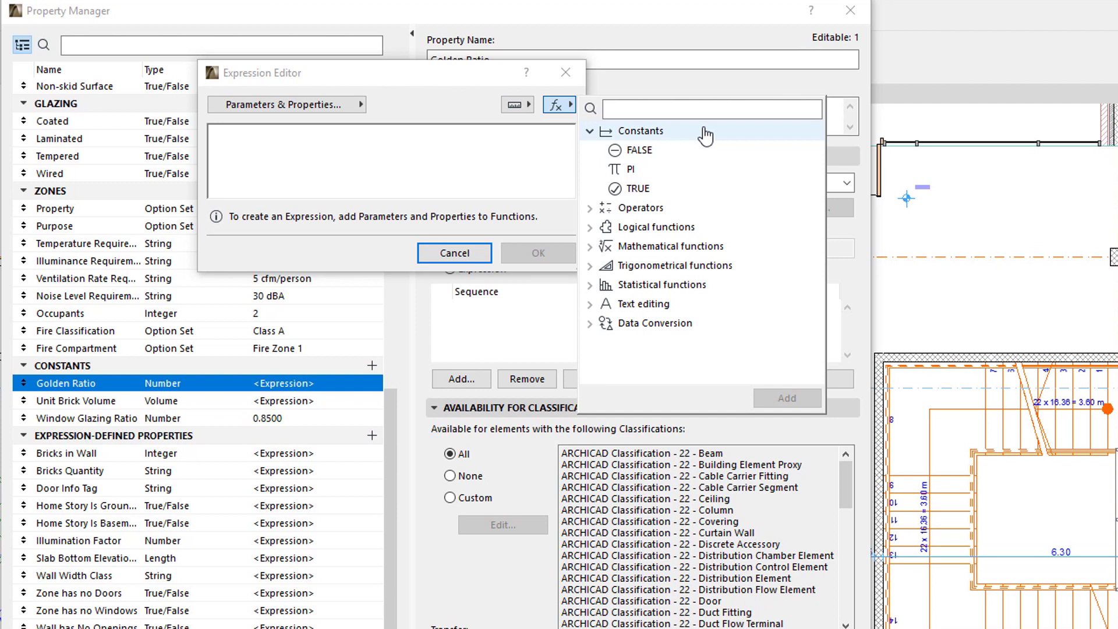
pyautogui.doubleClick(705, 152)
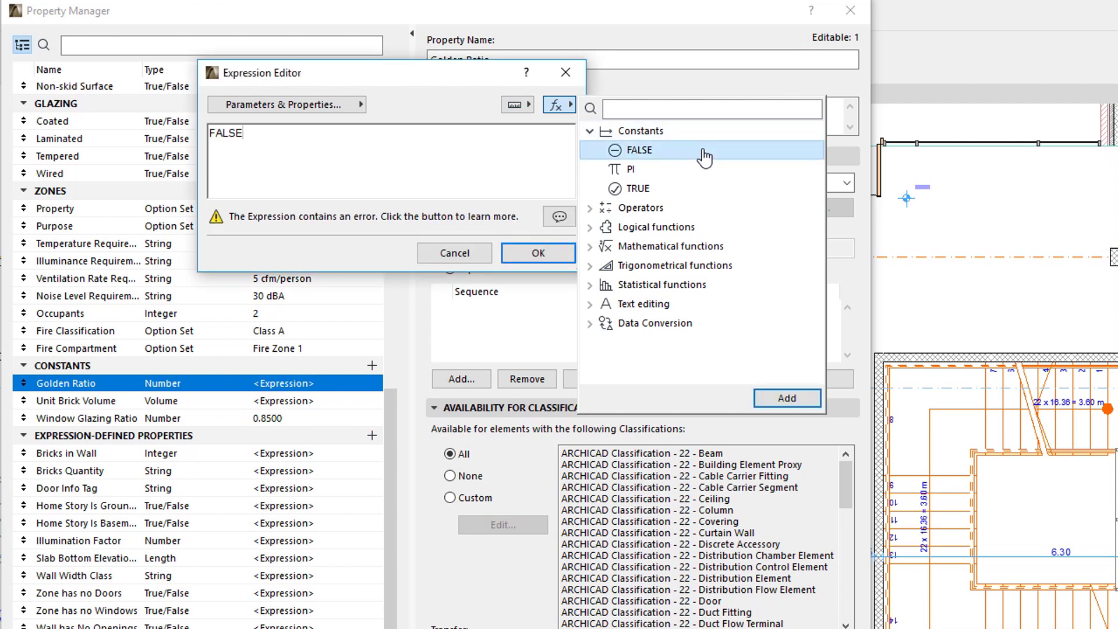
pyautogui.click(506, 131)
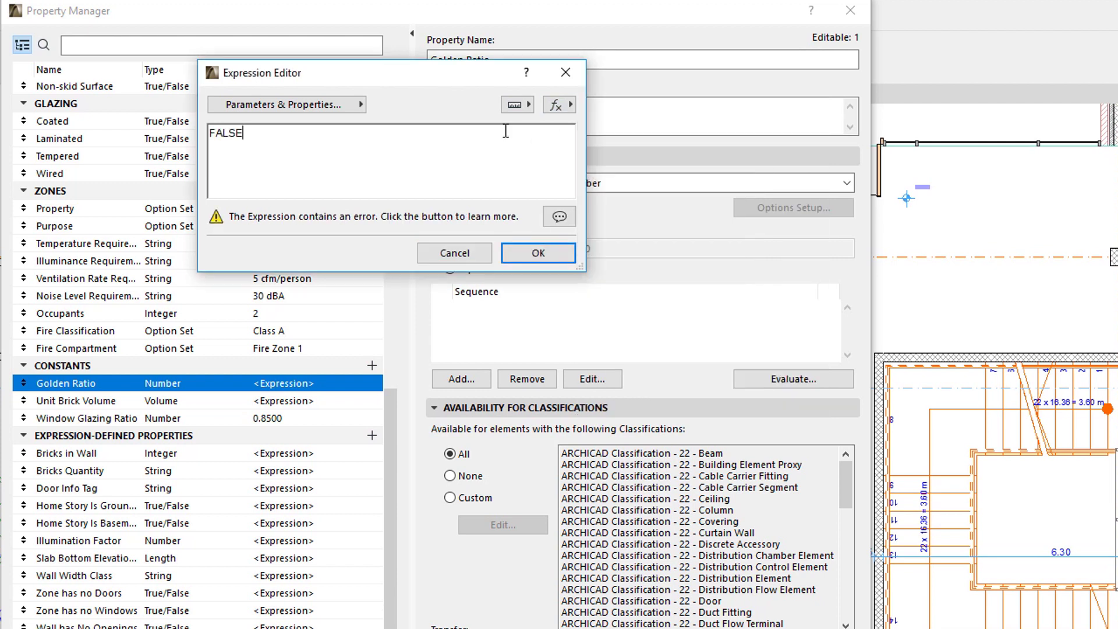
pyautogui.press('BackSpace')
pyautogui.press('BackSpace')
pyautogui.press('BackSpace')
pyautogui.press('BackSpace')
pyautogui.press('BackSpace')
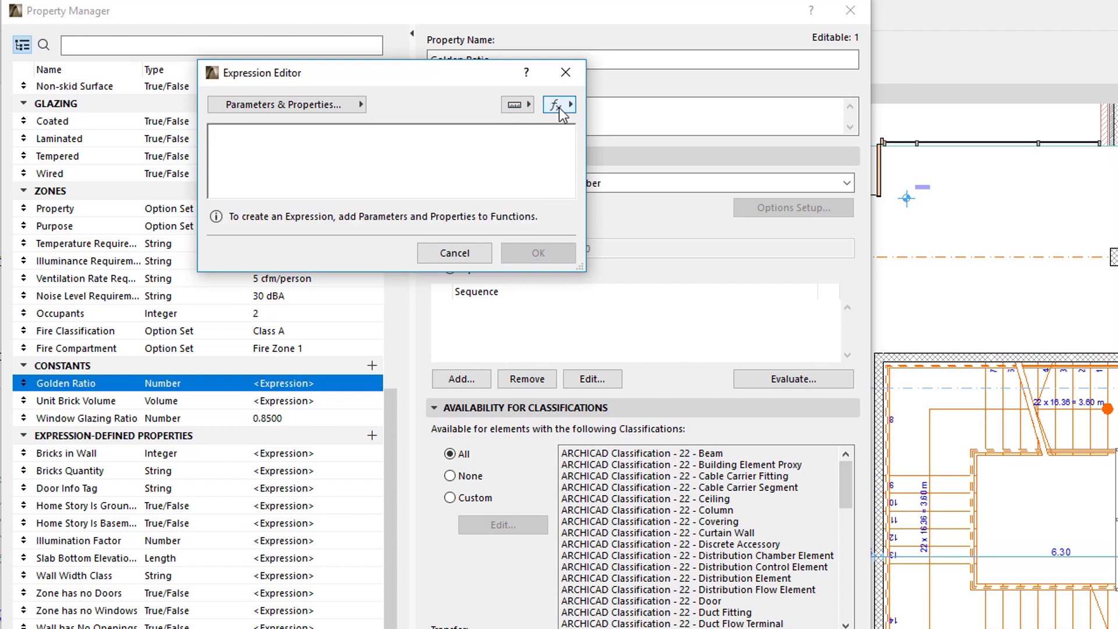
pyautogui.click(559, 107)
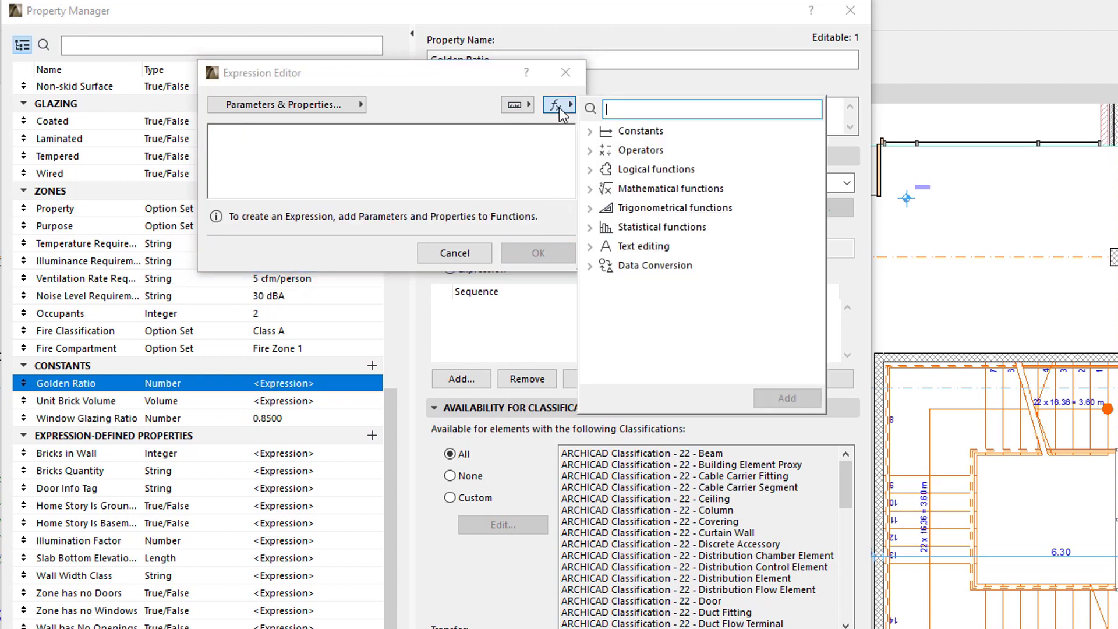
pyautogui.click(589, 151)
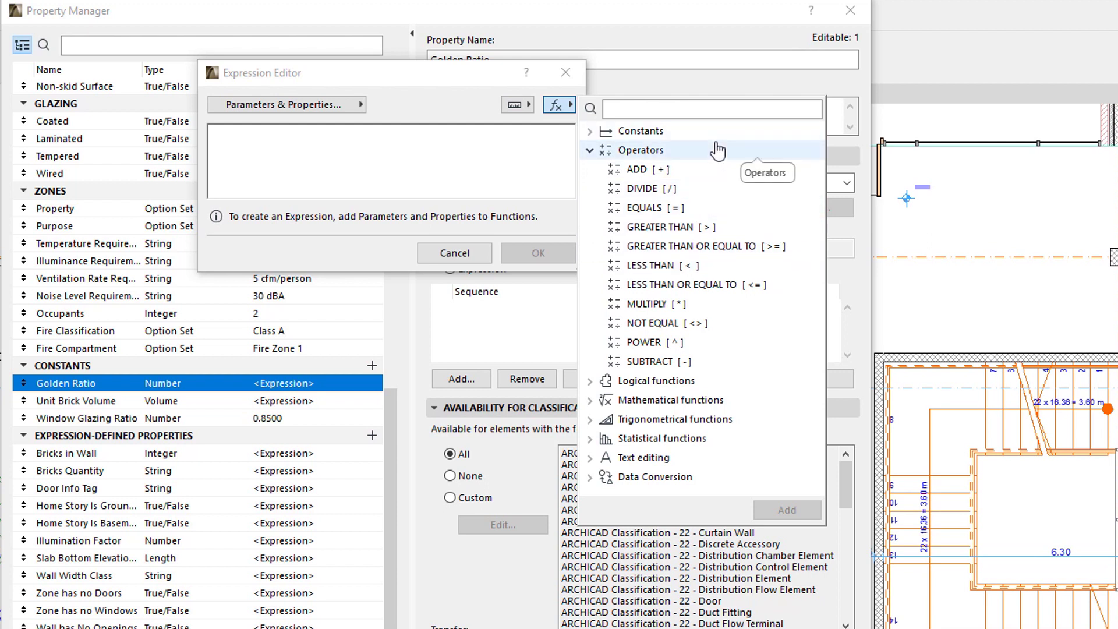
pyautogui.click(589, 151)
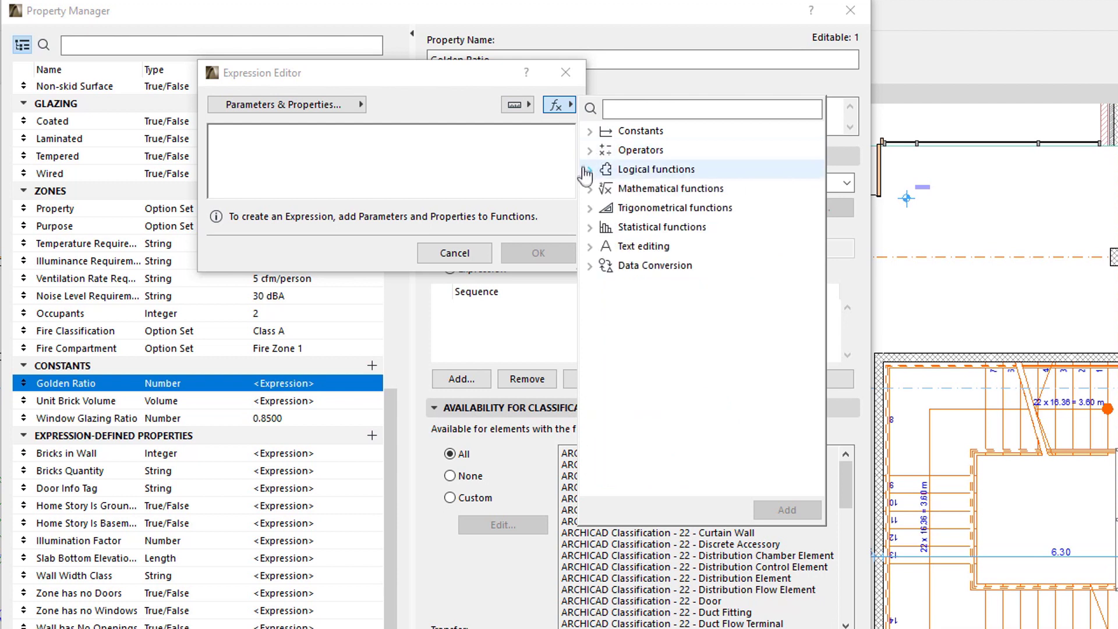
pyautogui.click(587, 171)
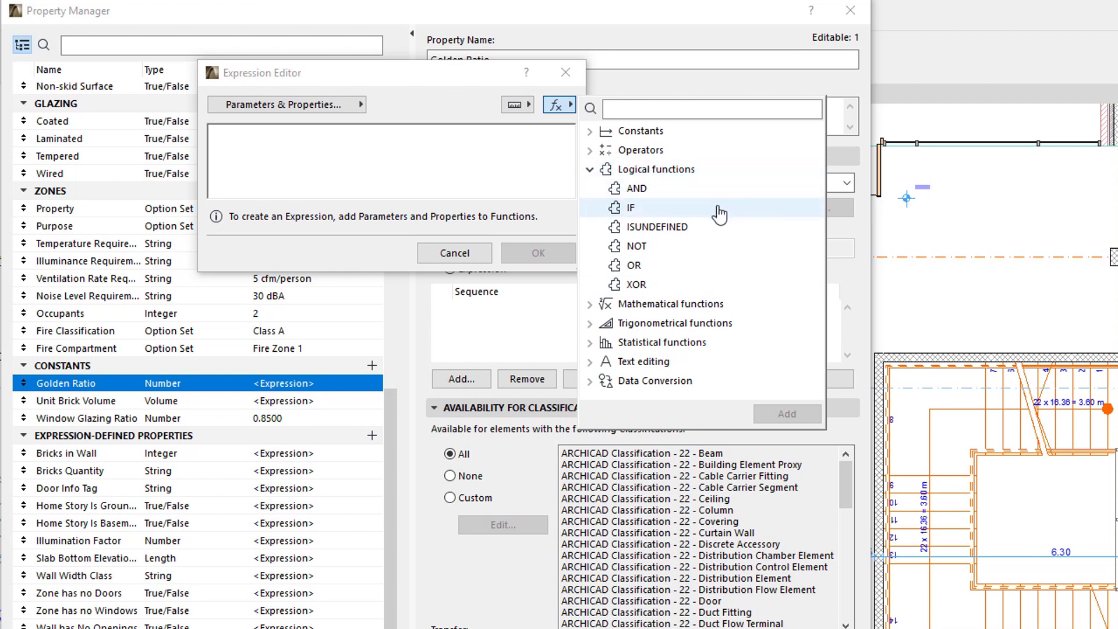
pyautogui.moveTo(719, 213)
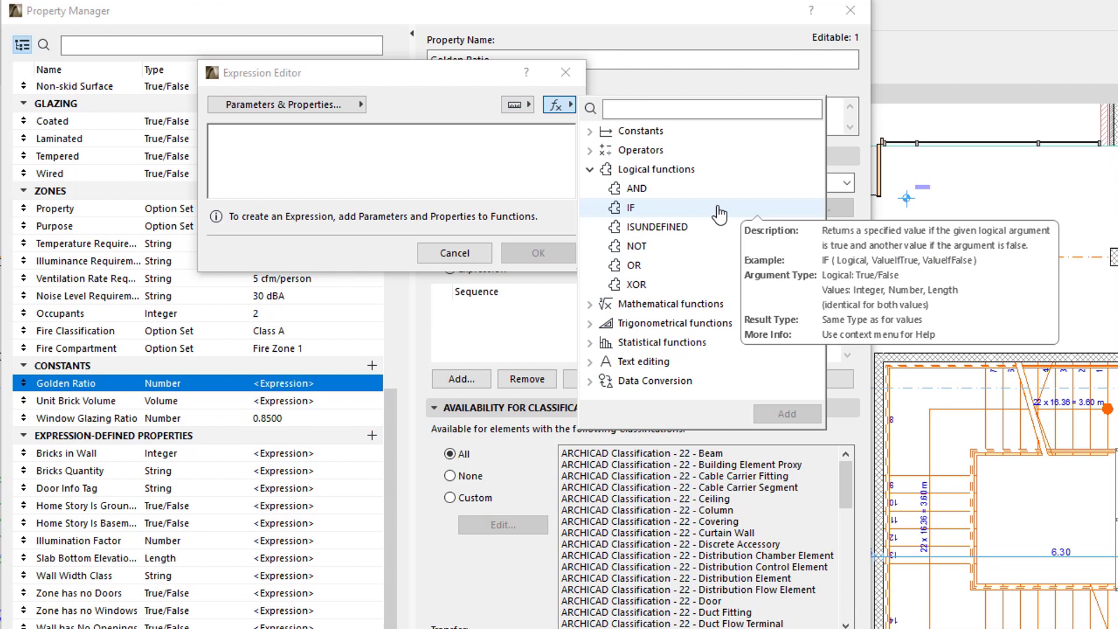
pyautogui.click(590, 170)
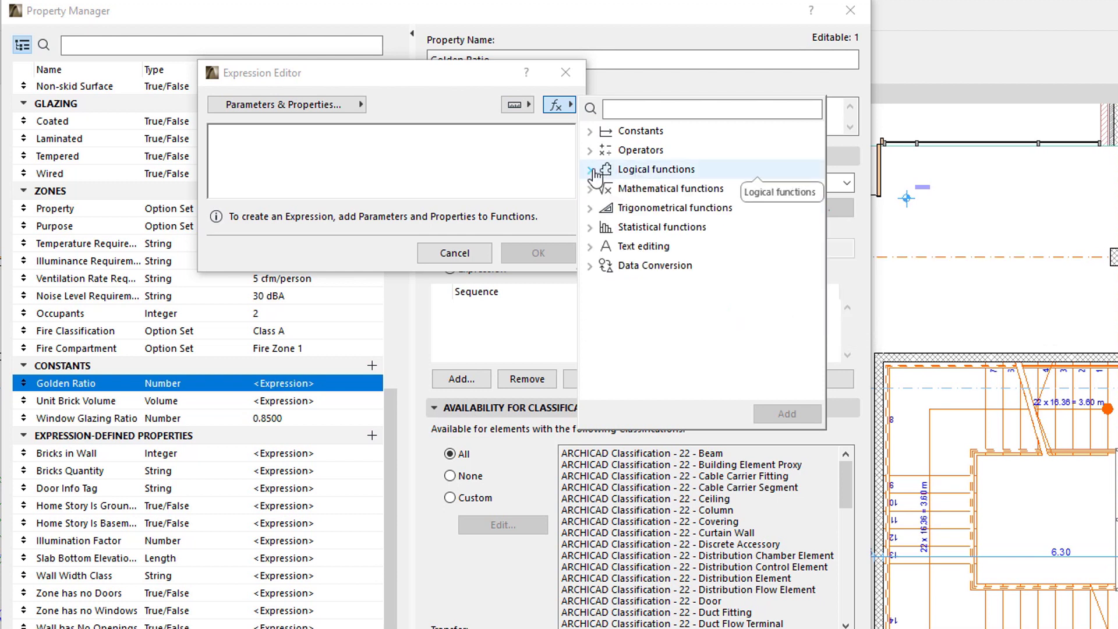
pyautogui.click(590, 190)
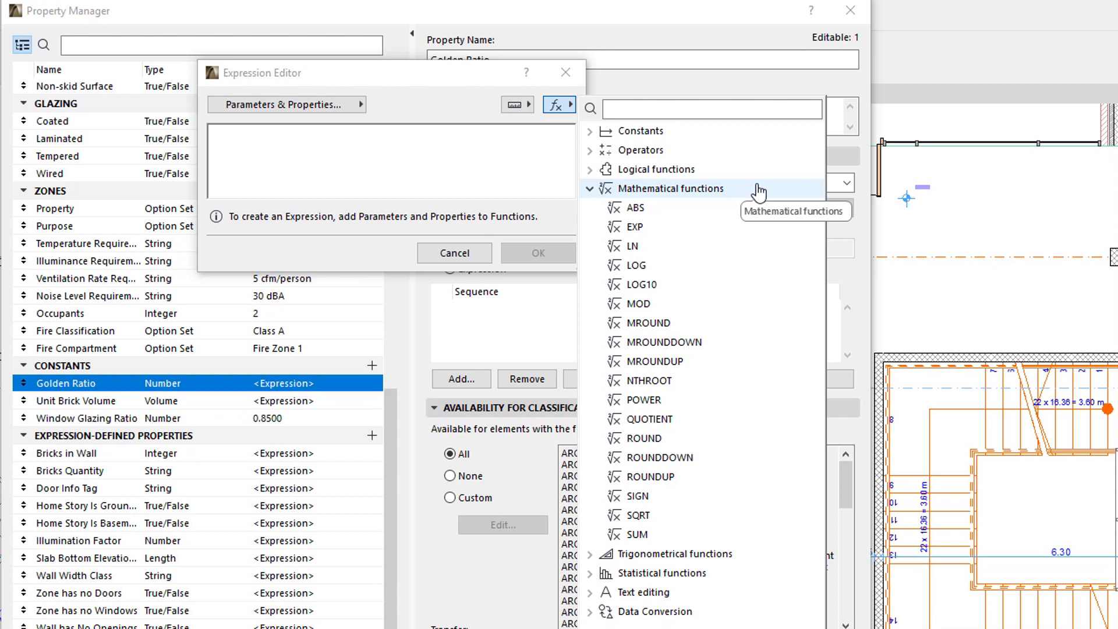
pyautogui.click(591, 190)
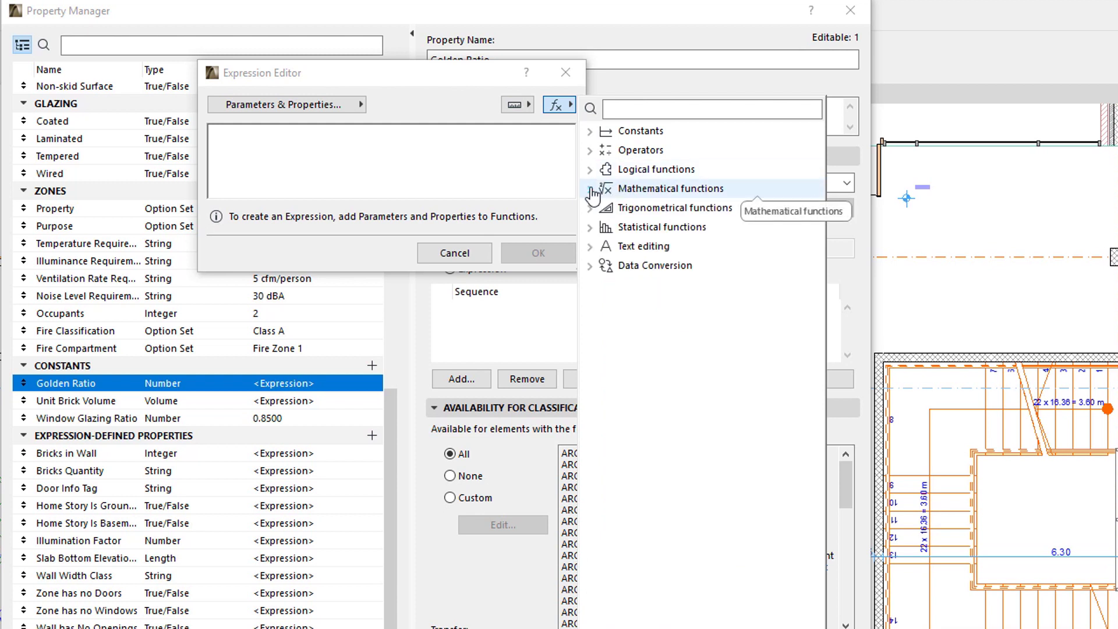
pyautogui.click(590, 208)
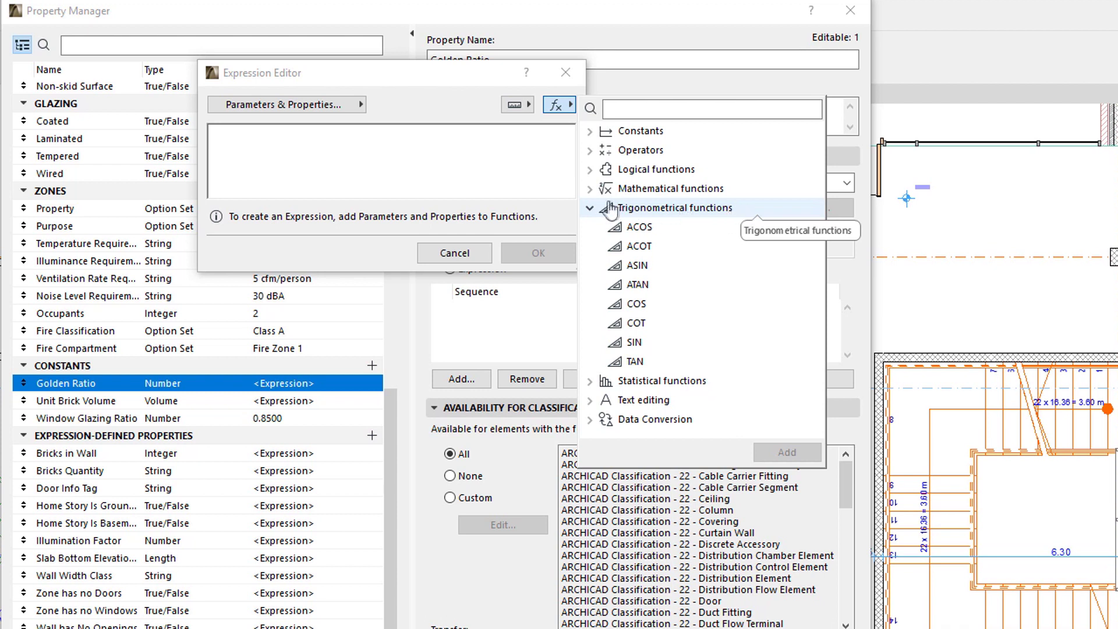
pyautogui.click(590, 209)
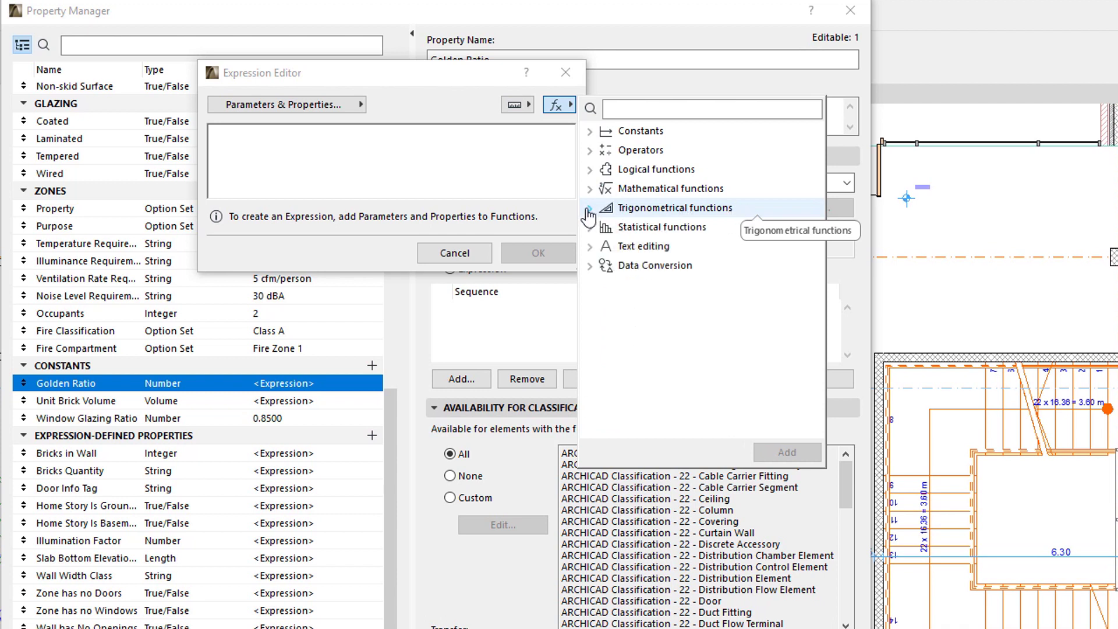
pyautogui.click(590, 228)
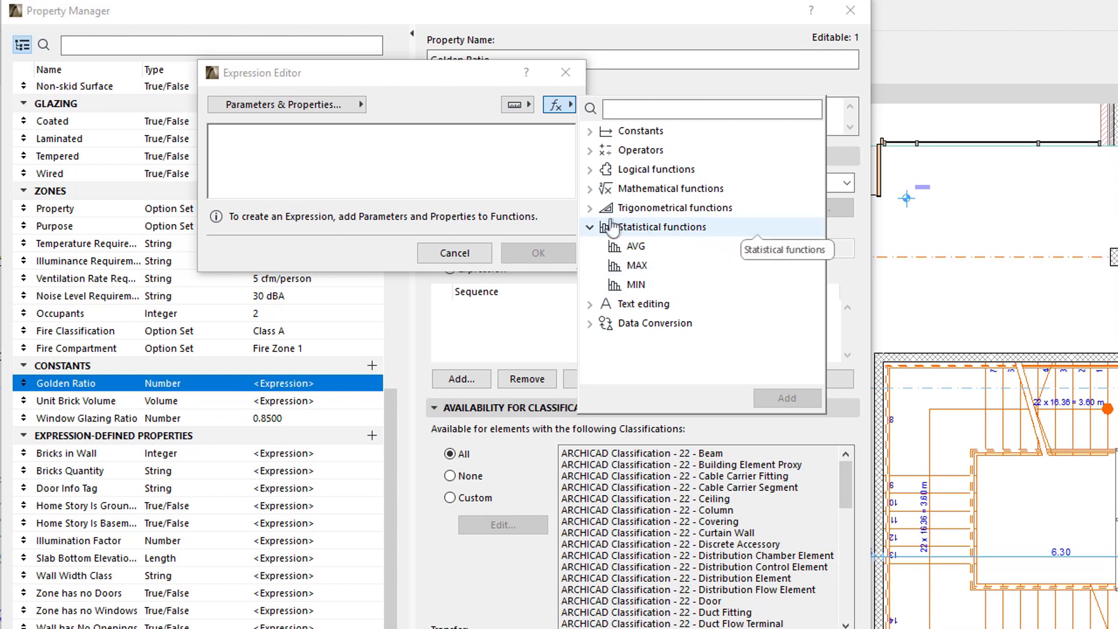
pyautogui.click(590, 227)
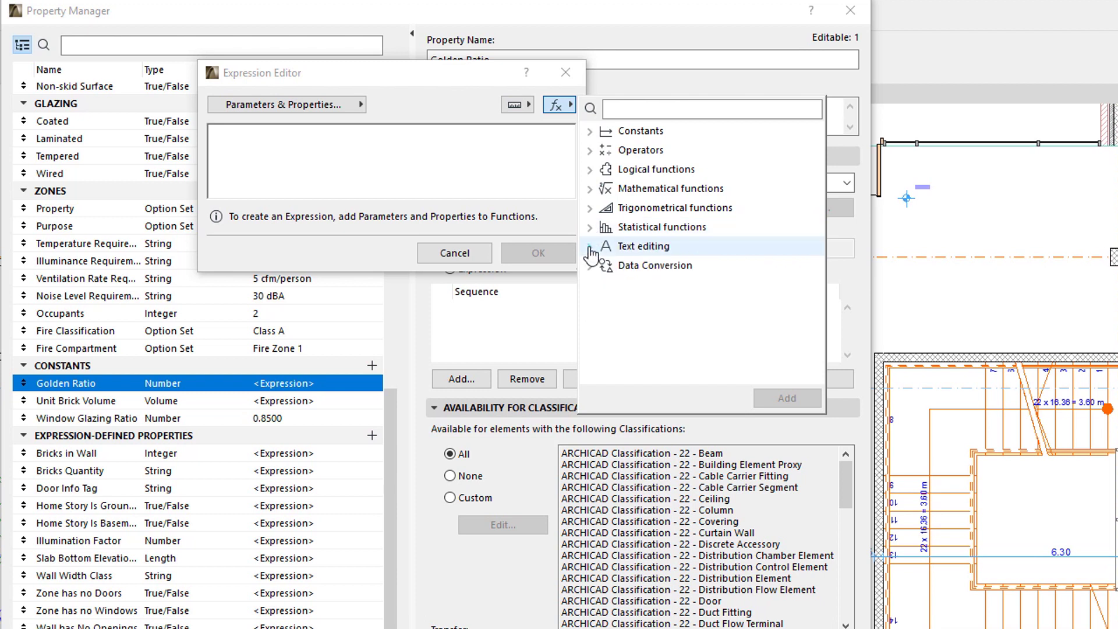
# Browse the Text editing, Data Conversion and Mathematical function groups in the function list.
pyautogui.click(590, 247)
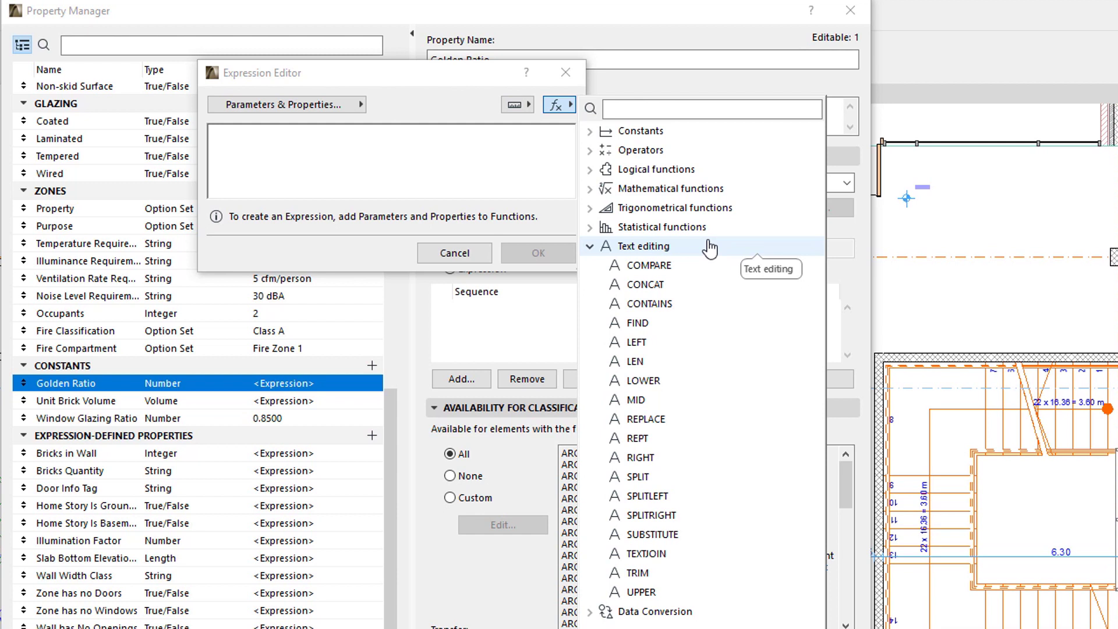
pyautogui.click(592, 246)
pyautogui.click(590, 265)
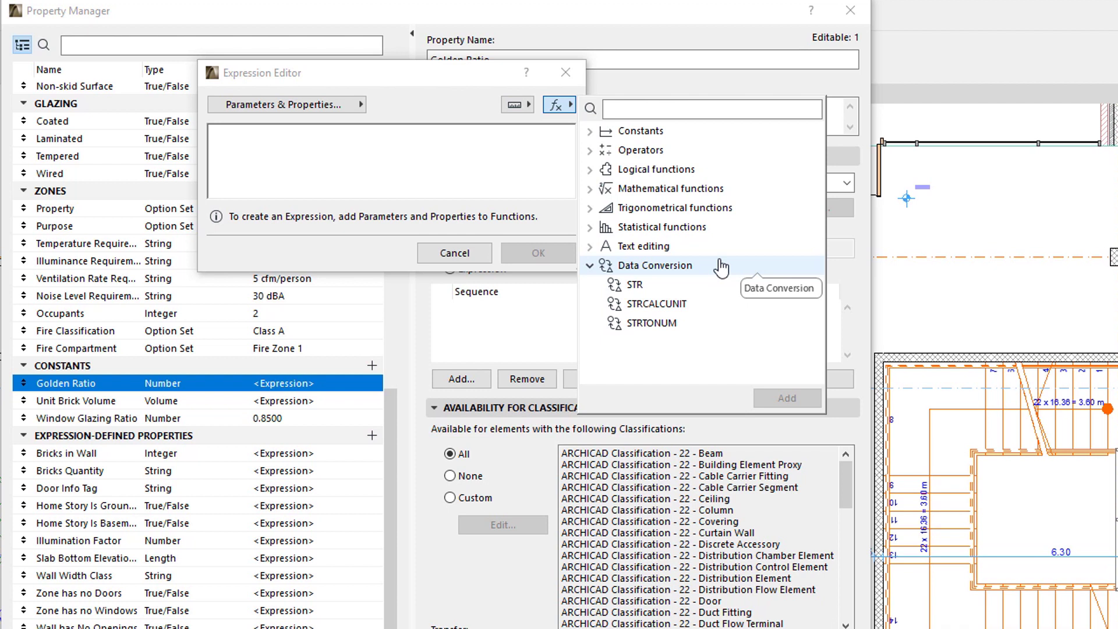
pyautogui.click(589, 267)
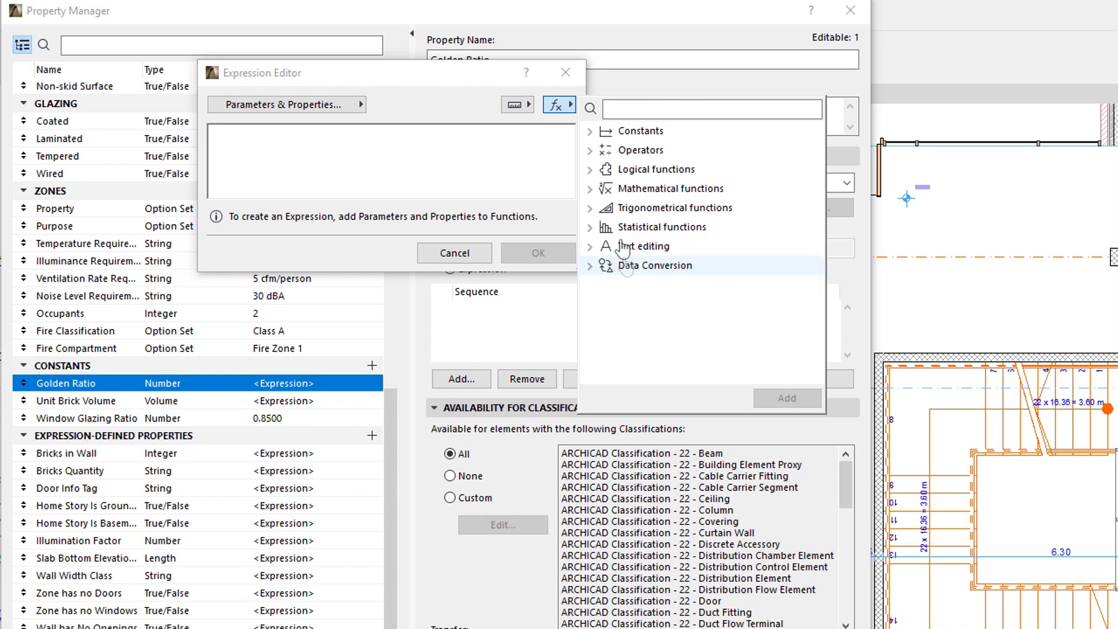
pyautogui.click(590, 189)
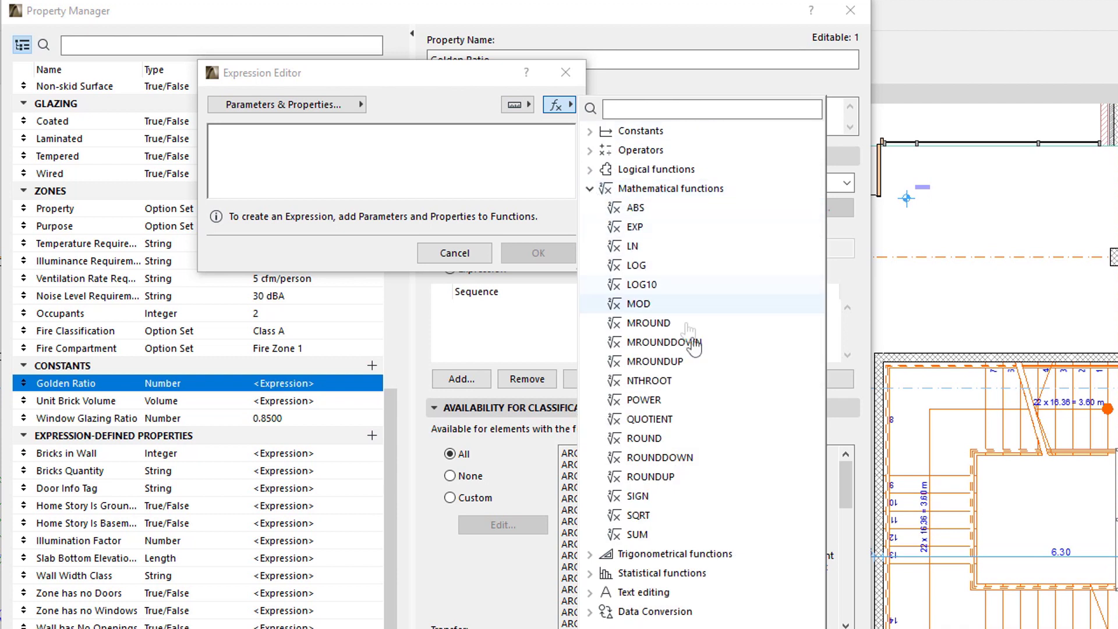
pyautogui.moveTo(707, 448)
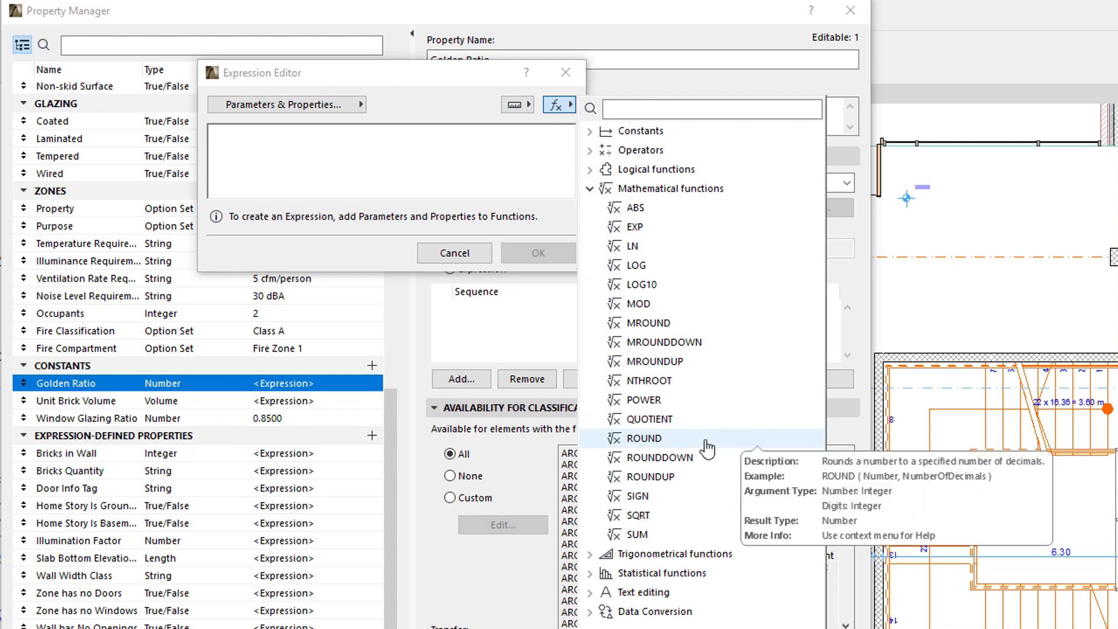
pyautogui.click(590, 188)
# Search the functions for 'round', then clear the search to show the categories.
pyautogui.click(623, 114)
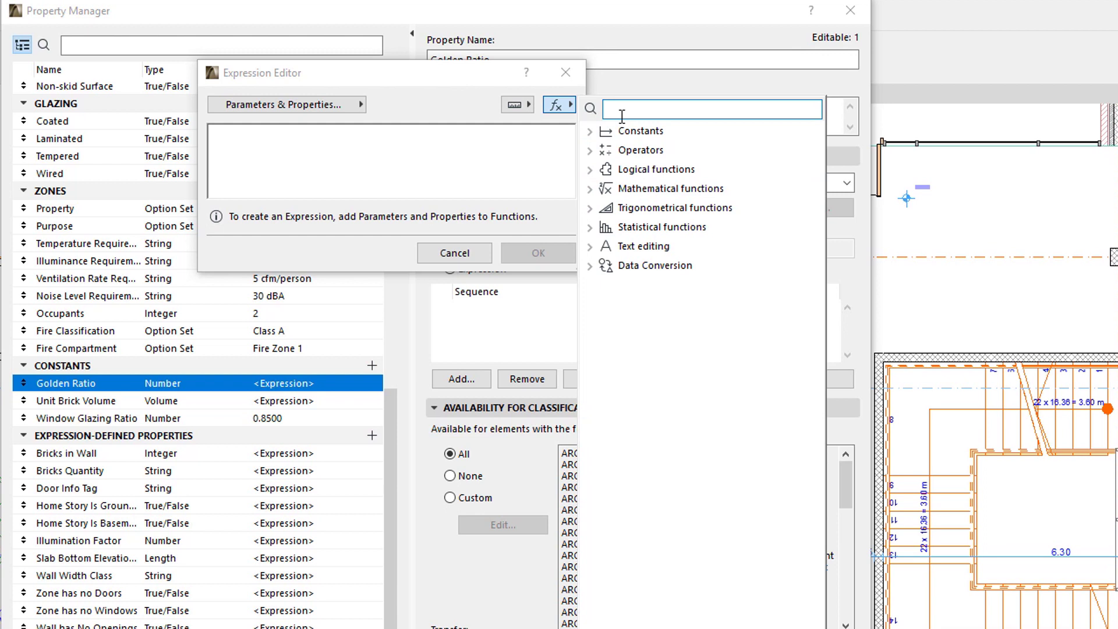
pyautogui.write('round')
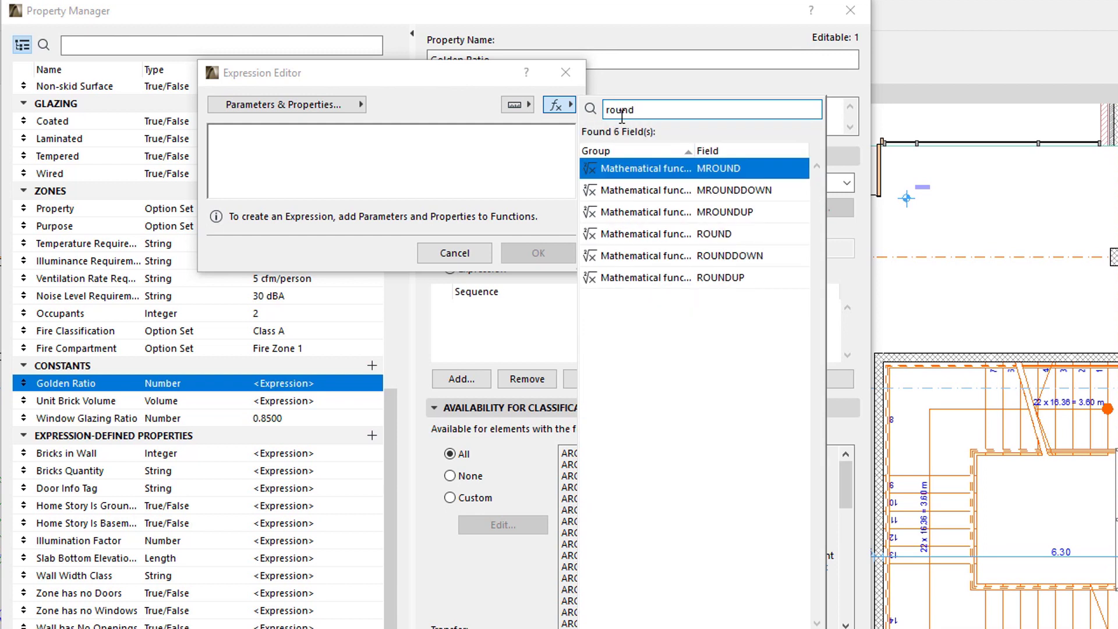
pyautogui.click(789, 234)
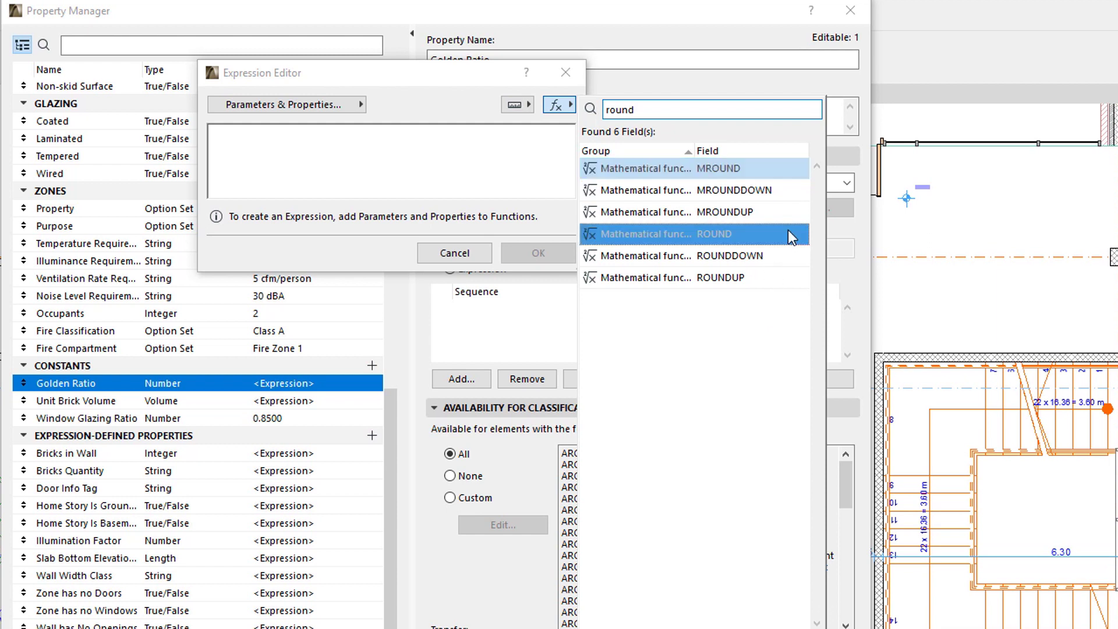
pyautogui.moveTo(791, 237)
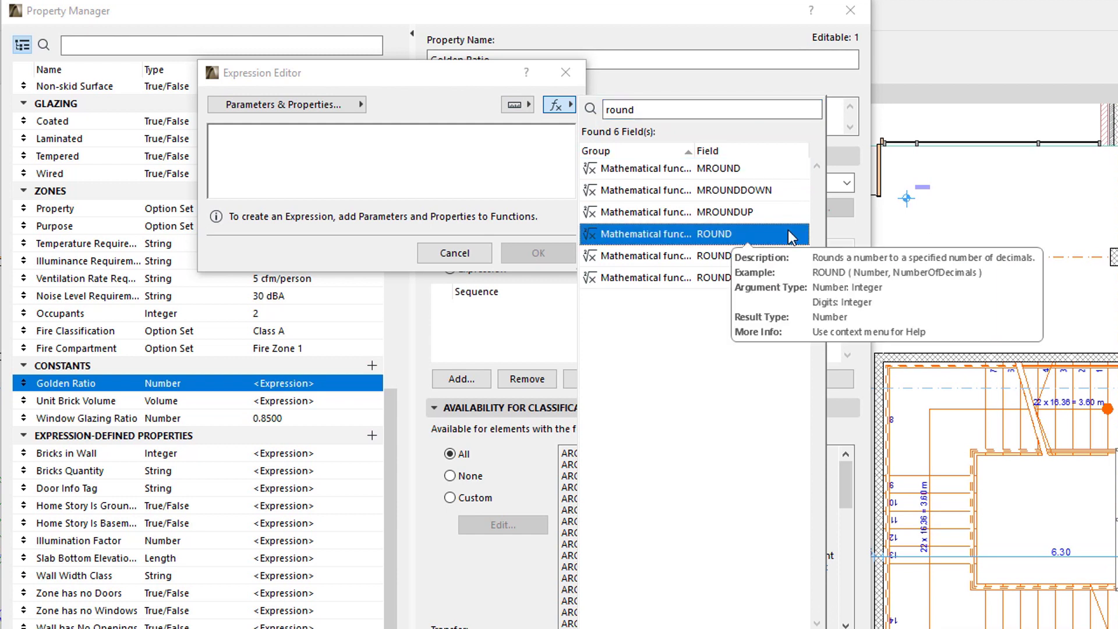
pyautogui.click(712, 107)
pyautogui.press('BackSpace')
pyautogui.press('BackSpace')
pyautogui.press('BackSpace')
pyautogui.press('BackSpace')
pyautogui.press('BackSpace')
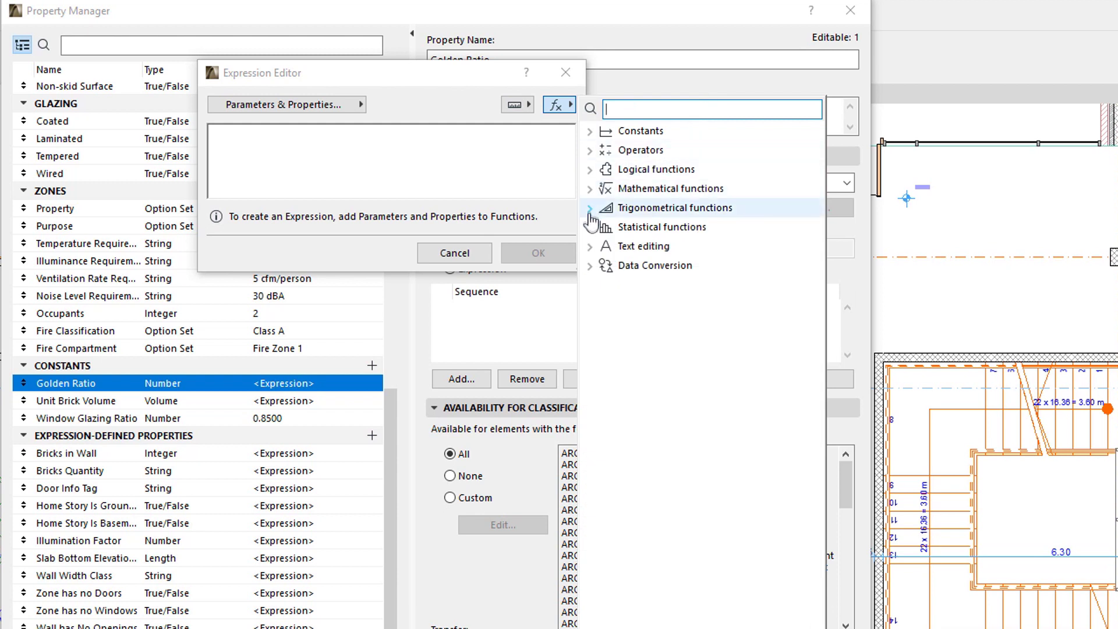
# Insert CONCAT from Text editing into the expression and select its whole text.
pyautogui.click(590, 247)
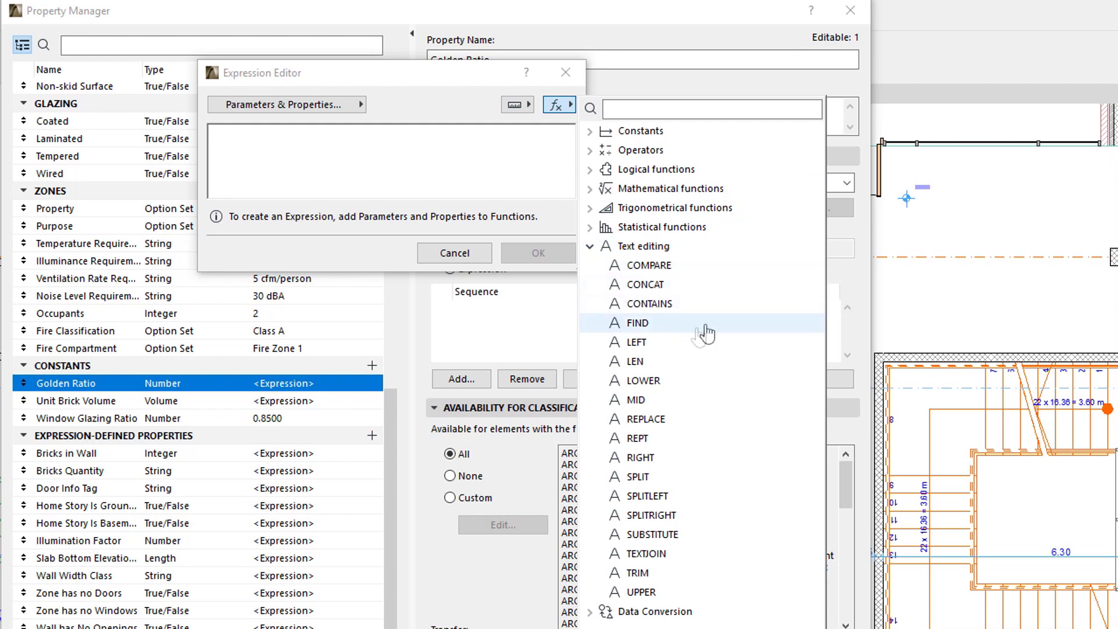
pyautogui.moveTo(752, 294)
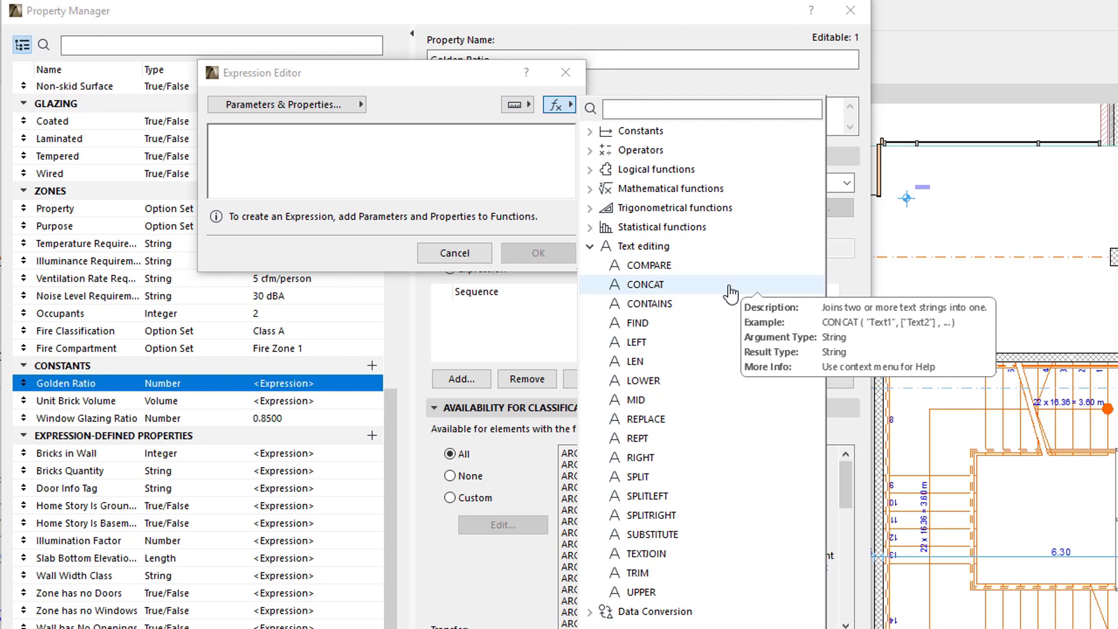
pyautogui.doubleClick(729, 291)
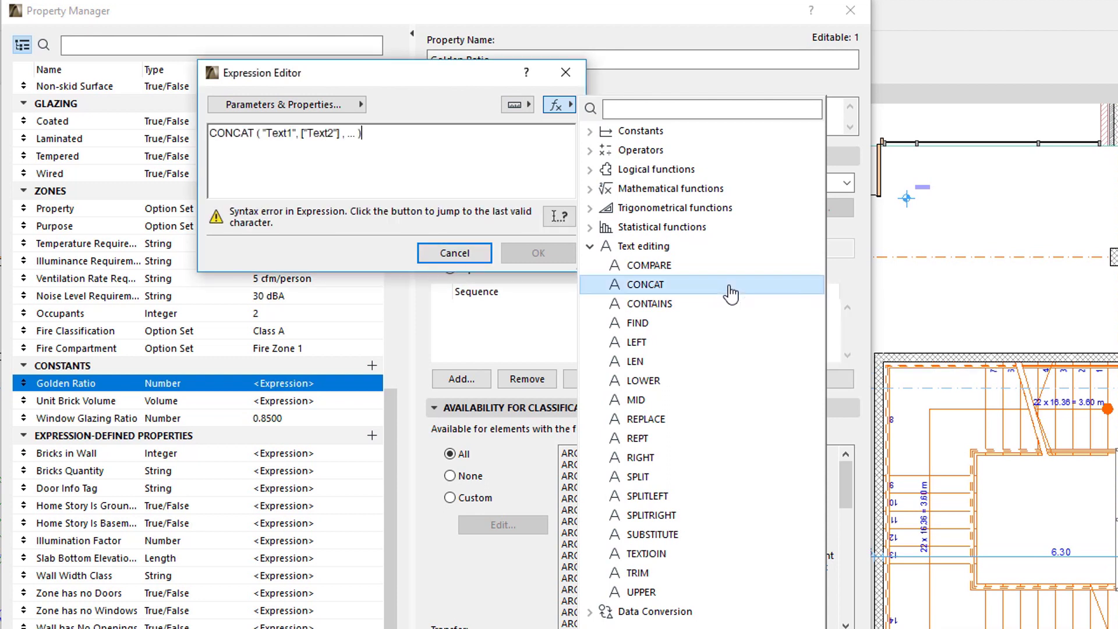
pyautogui.click(417, 161)
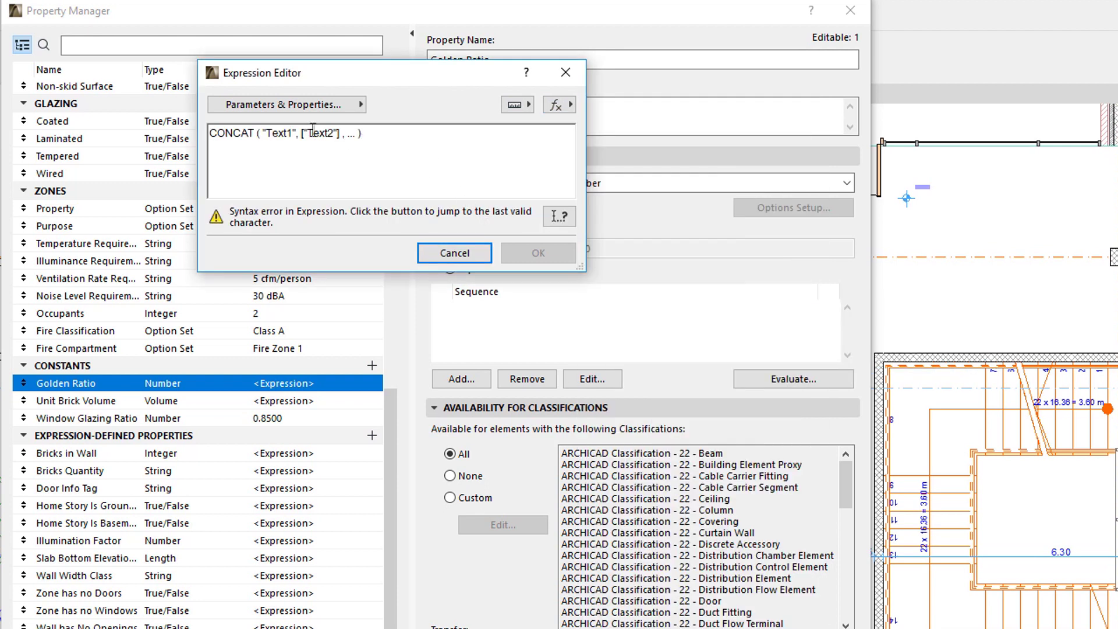
pyautogui.moveTo(301, 132); pyautogui.dragTo(347, 114)
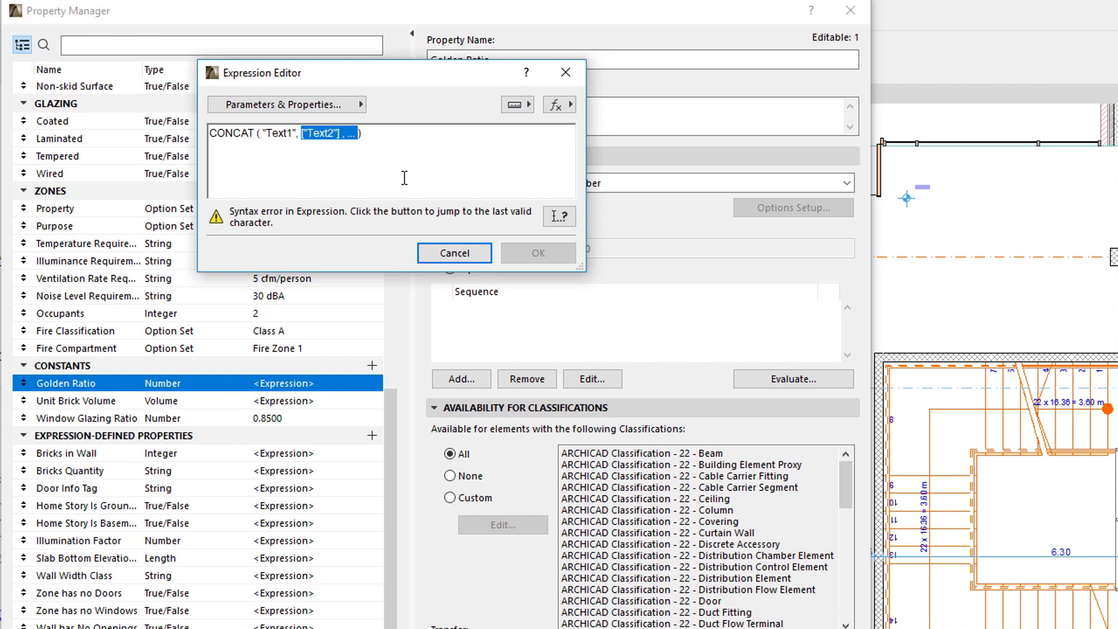
pyautogui.moveTo(407, 133); pyautogui.dragTo(110, 125)
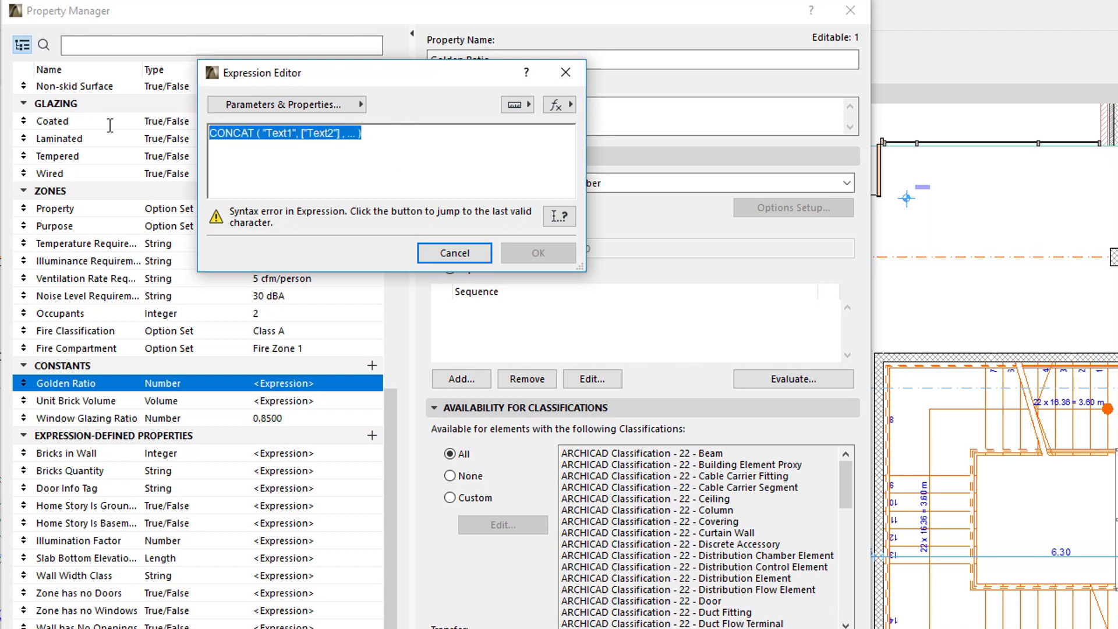
# Delete the CONCAT template and reopen the function list, expanding and collapsing Text editing.
pyautogui.press('Delete')
pyautogui.click(557, 104)
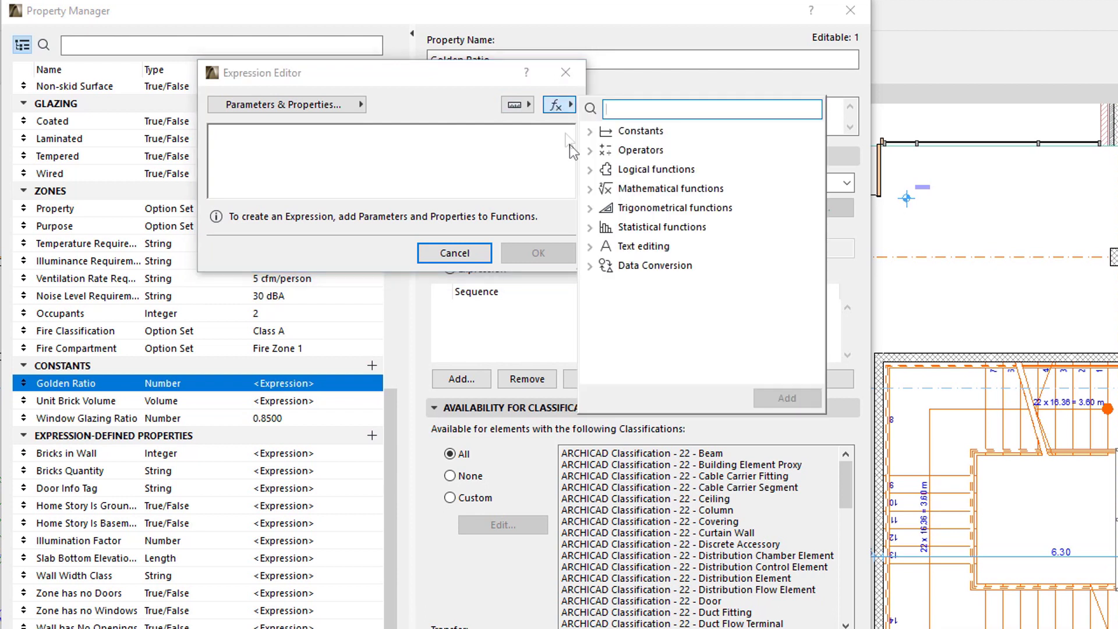
pyautogui.click(590, 246)
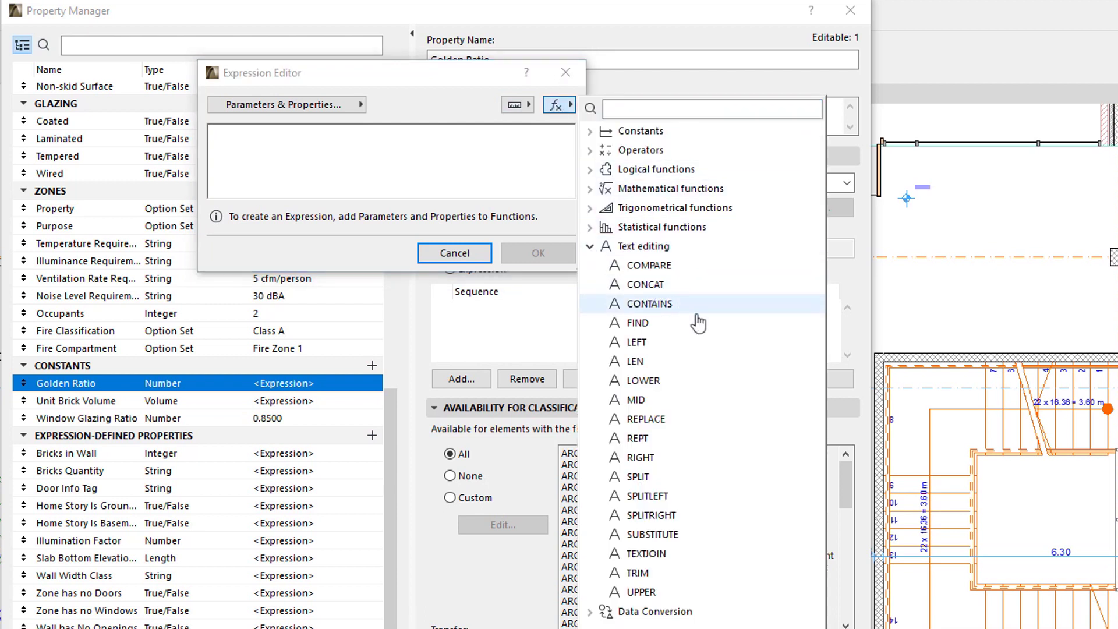
pyautogui.moveTo(714, 295)
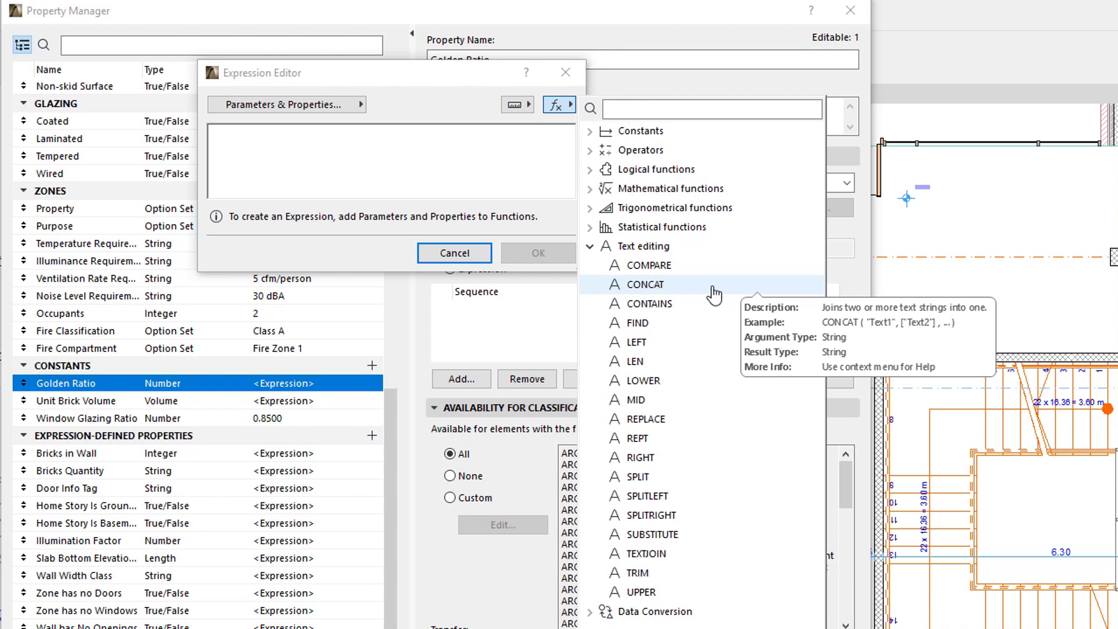
pyautogui.click(591, 249)
# Search 'sqrt' and insert the SQRT function into the Golden Ratio expression.
pyautogui.click(681, 109)
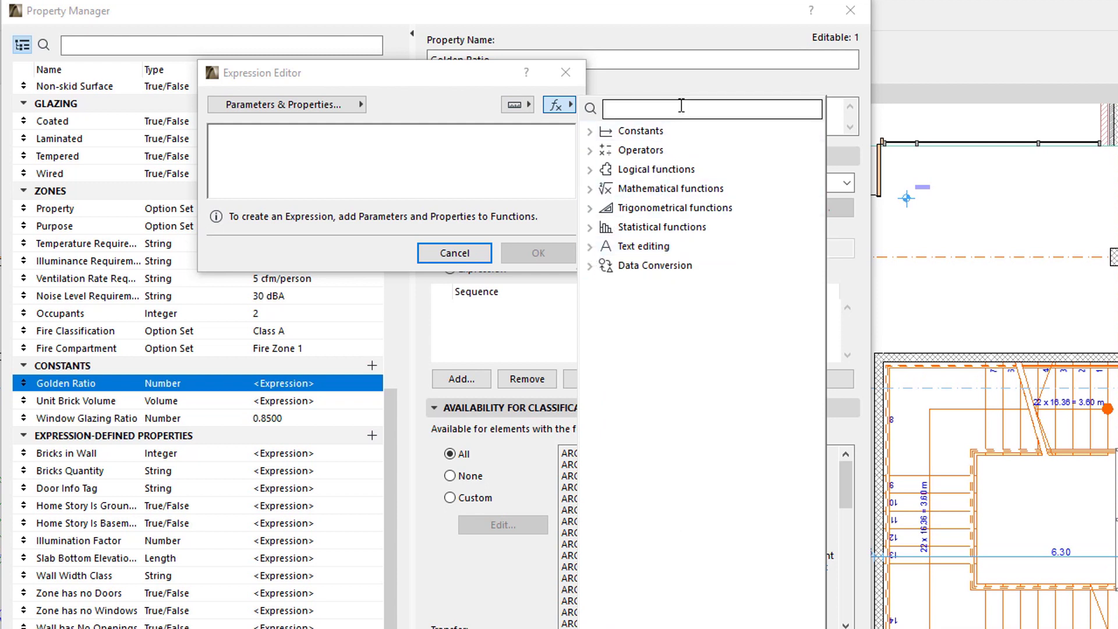
pyautogui.write('sqrt')
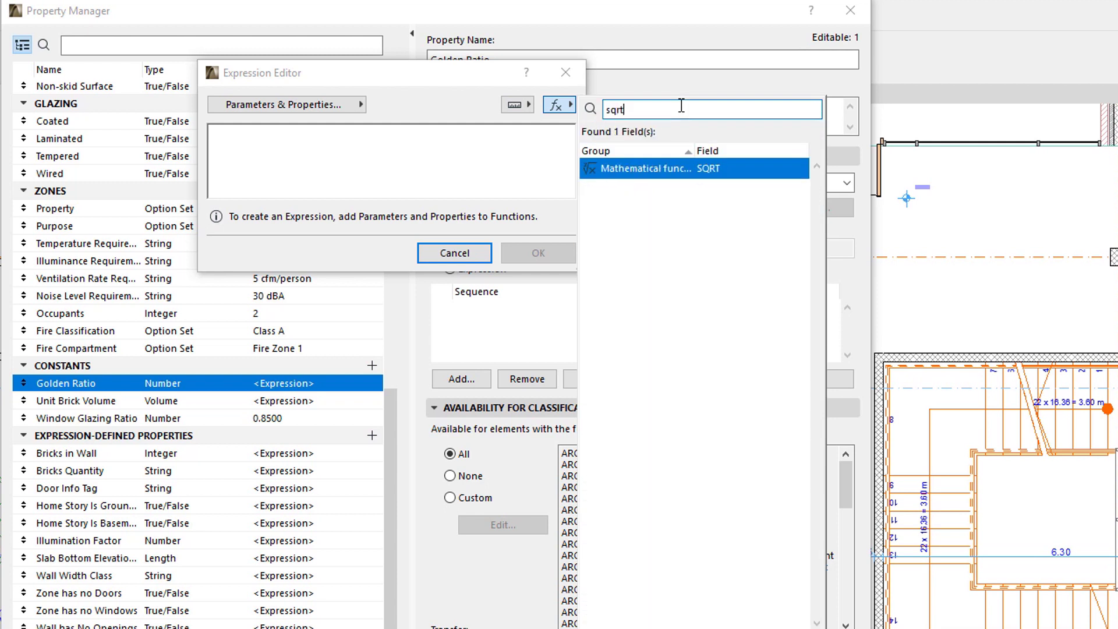
pyautogui.moveTo(764, 171)
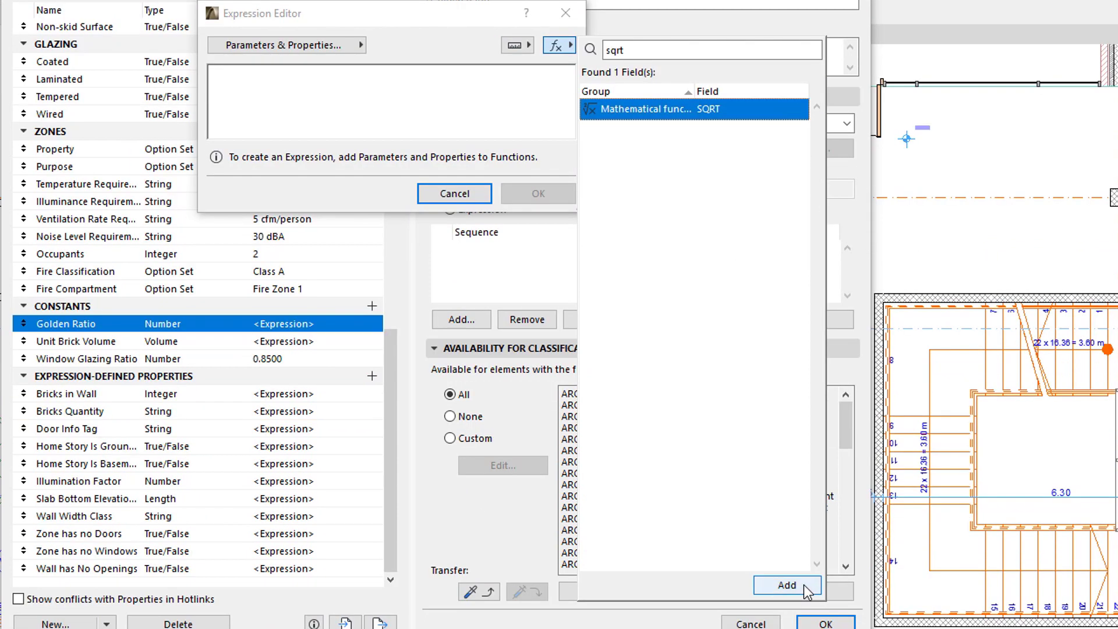
pyautogui.doubleClick(748, 108)
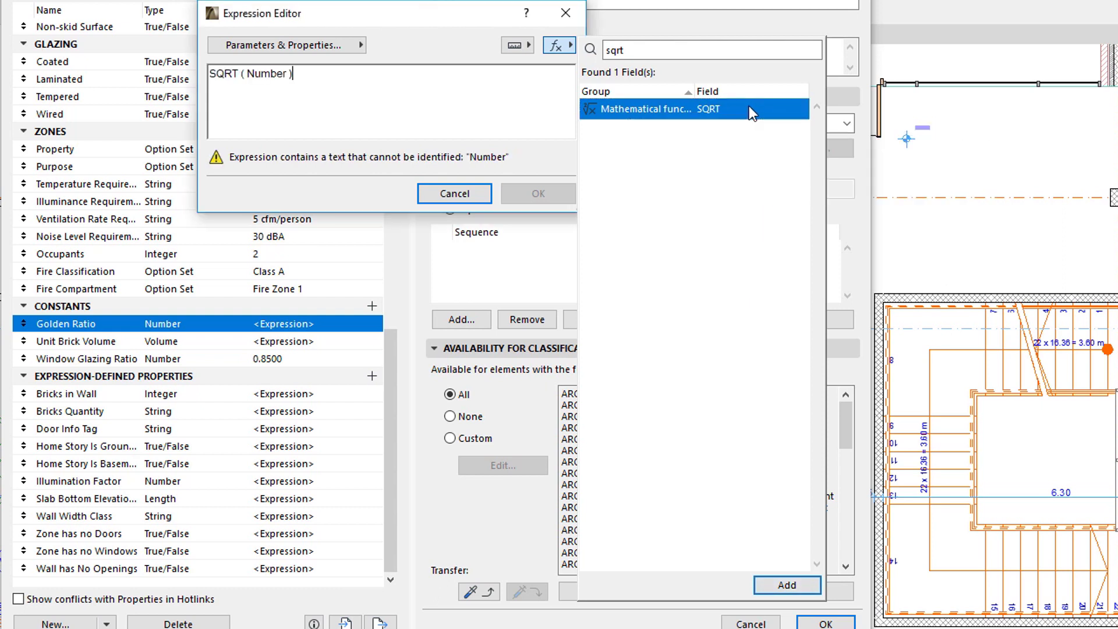
# Complete the expression as ( SQRT ( 5 ) + 1 ) / 2.
pyautogui.click(358, 113)
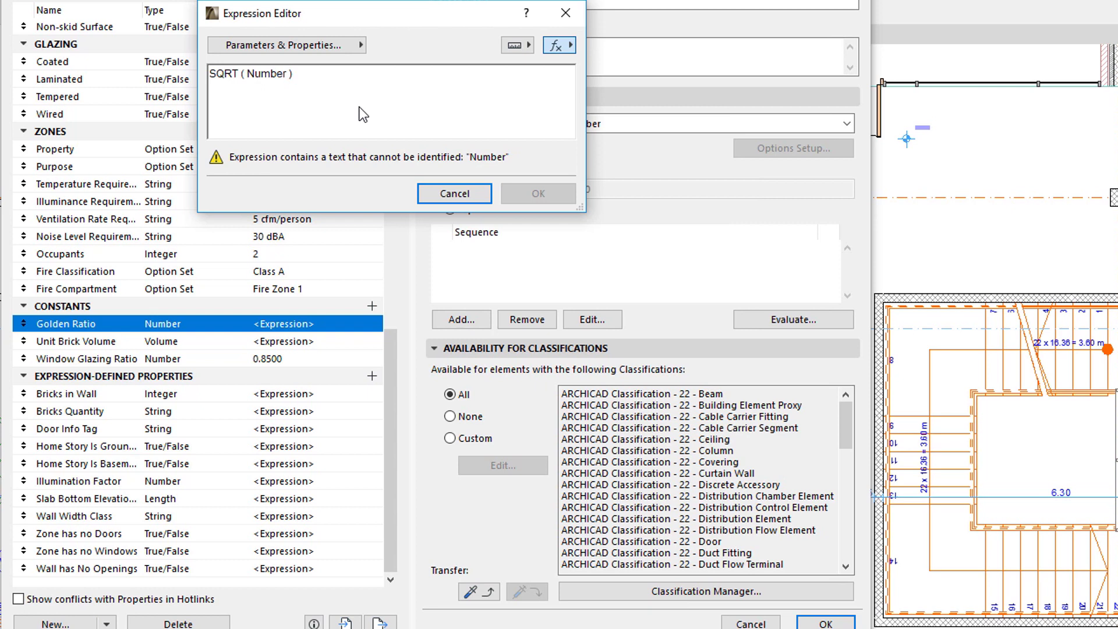
pyautogui.doubleClick(267, 73)
pyautogui.write('5')
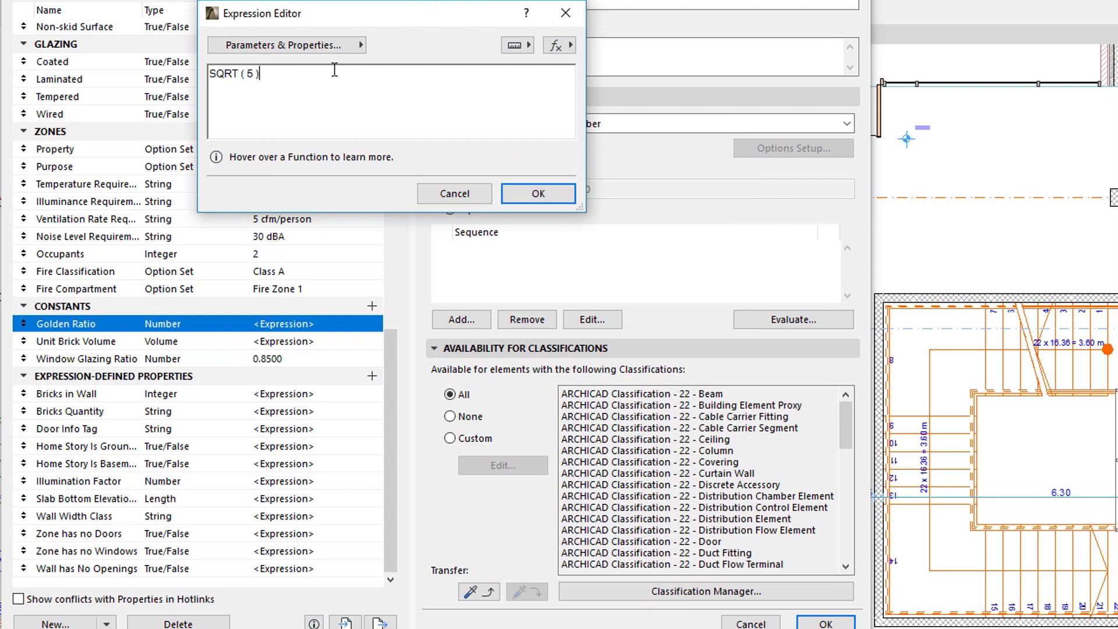
pyautogui.write(' ) + 1) /2')
pyautogui.press('Home')
pyautogui.write('(')
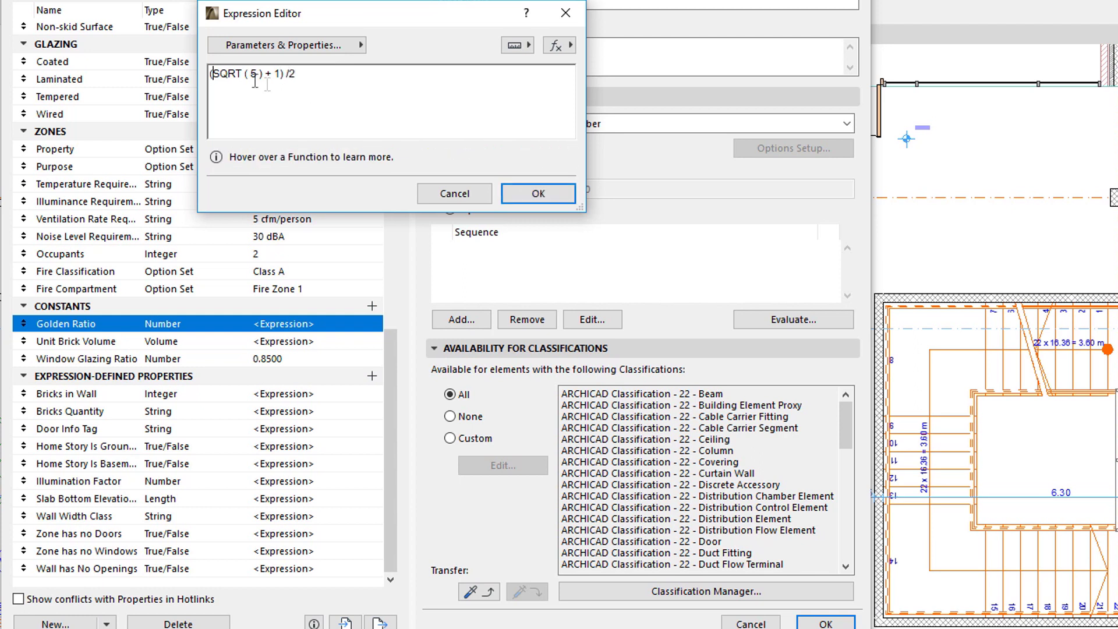
pyautogui.doubleClick(229, 70)
pyautogui.write('sqrt')
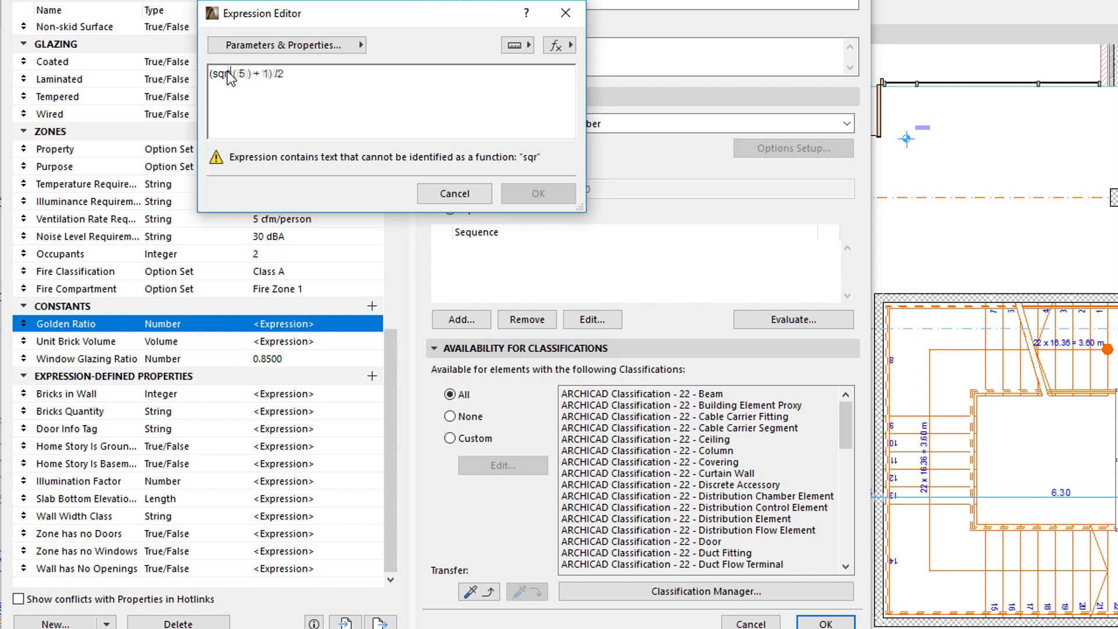
# Accept the Golden Ratio expression, then reopen it to check and confirm.
pyautogui.click(524, 193)
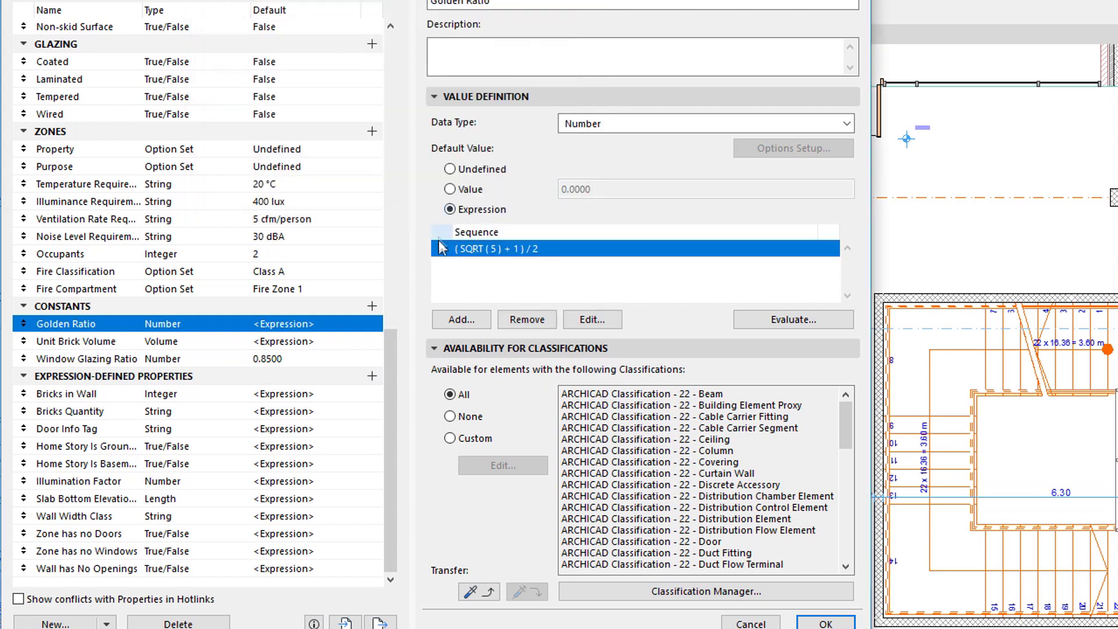
pyautogui.click(592, 319)
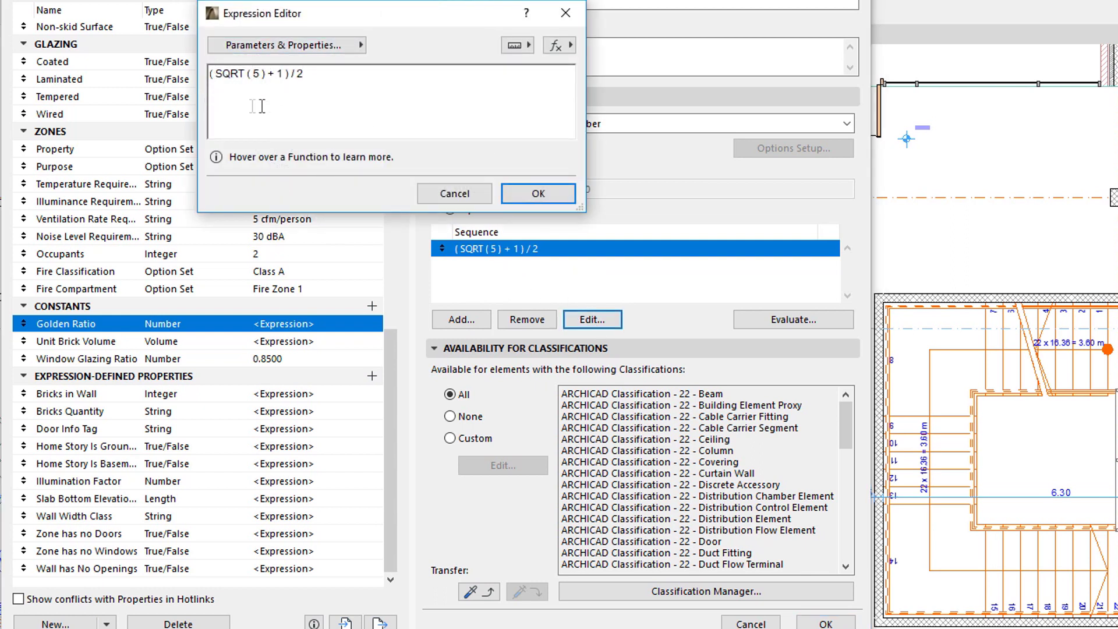
pyautogui.click(534, 193)
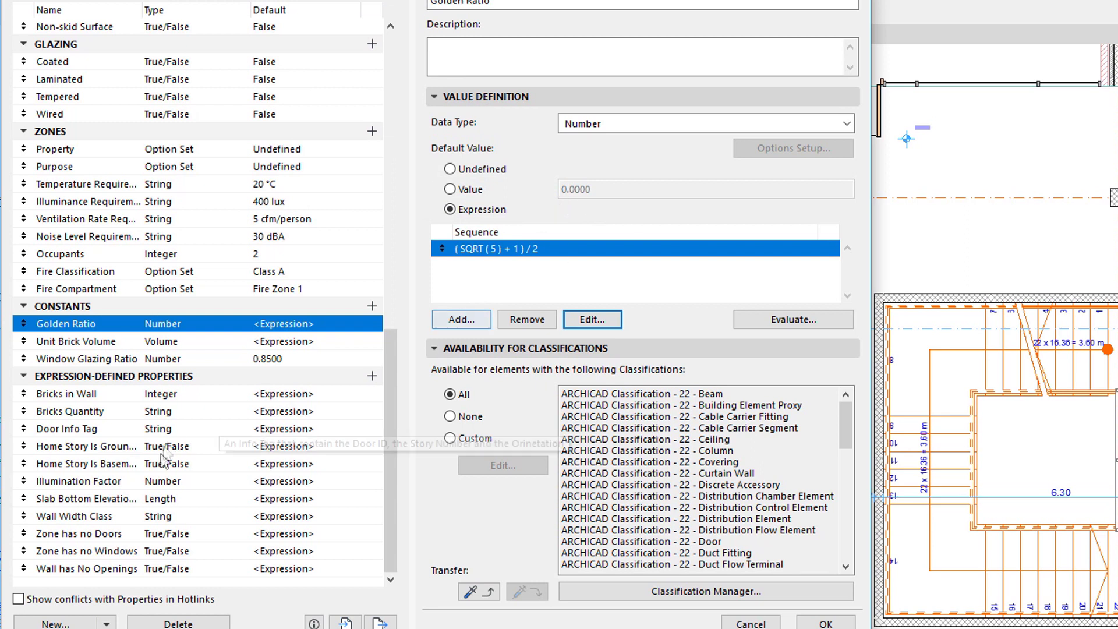
# Add a new Door Info Tag expression with a CONCAT template and select its "Text1" placeholder.
pyautogui.click(110, 428)
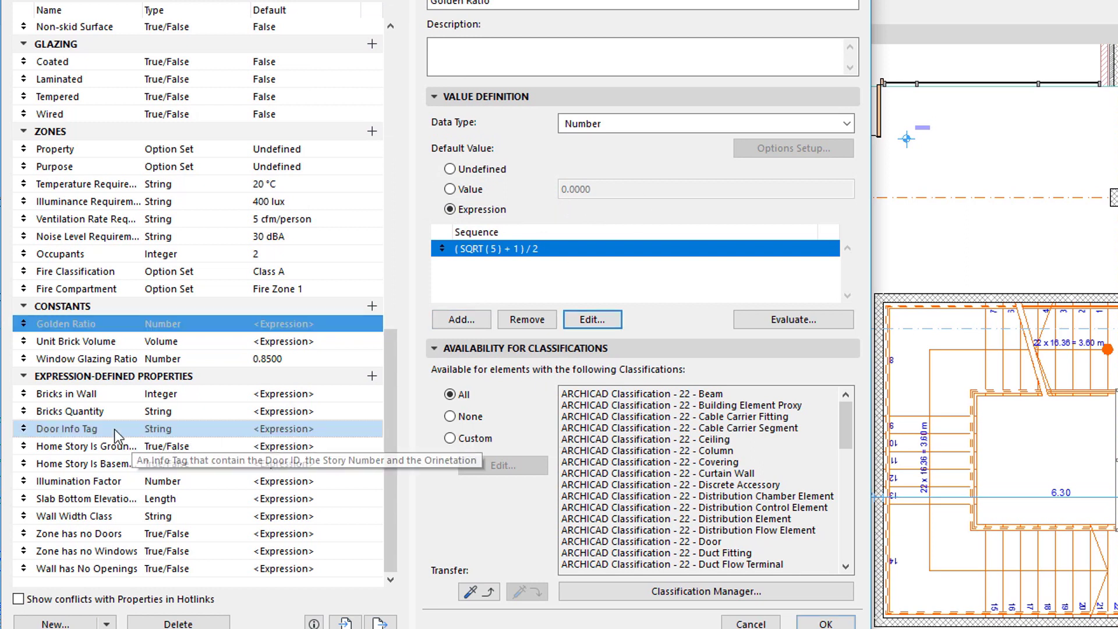
pyautogui.click(485, 322)
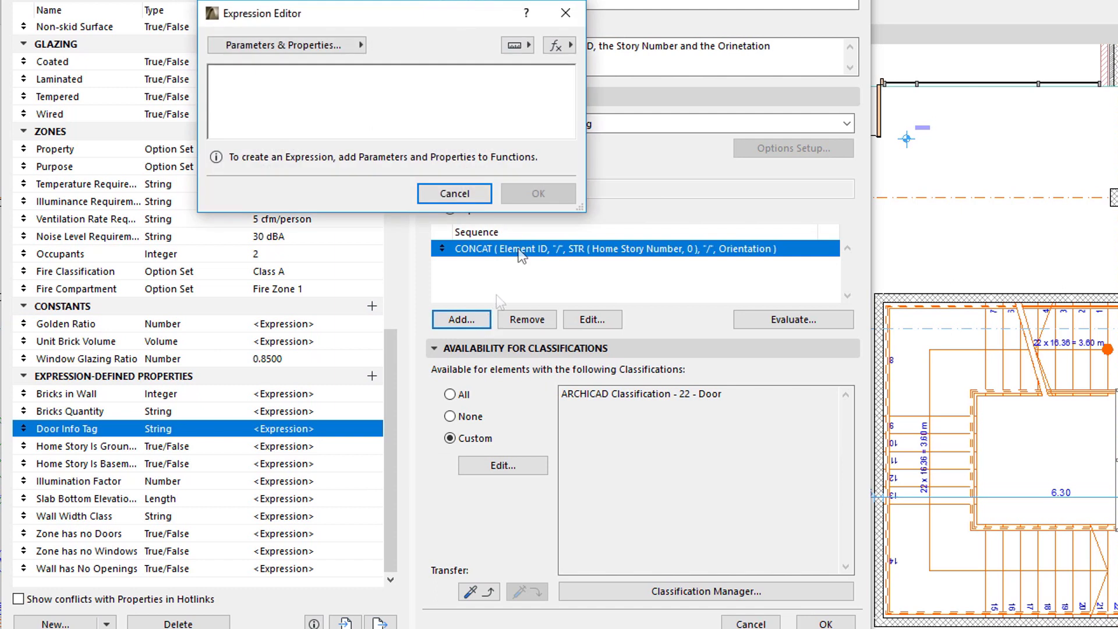
pyautogui.click(571, 46)
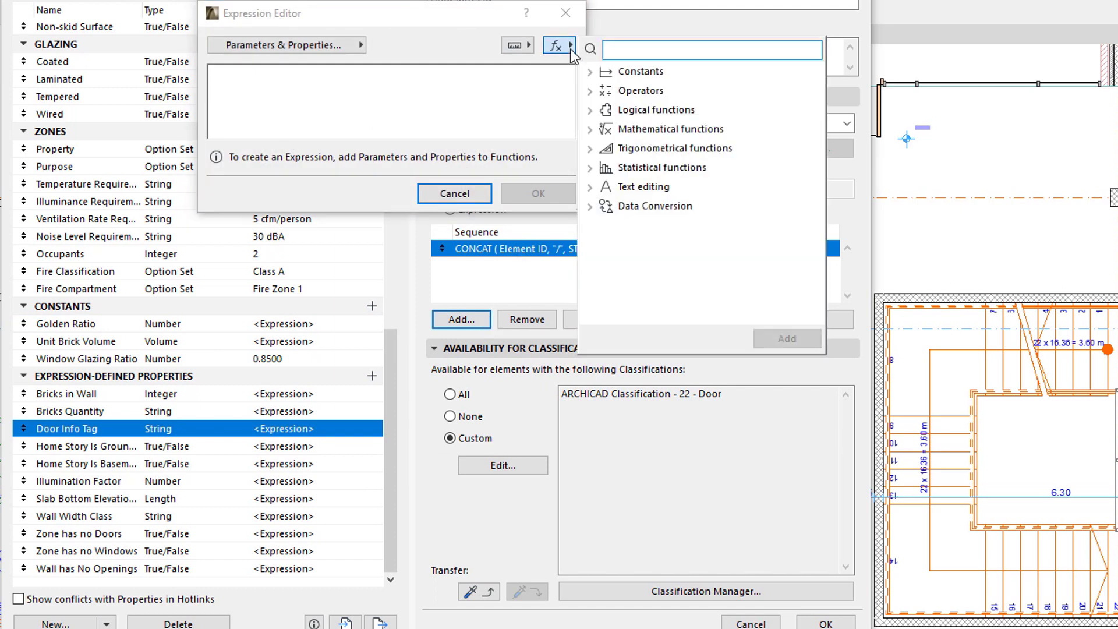
pyautogui.write('con')
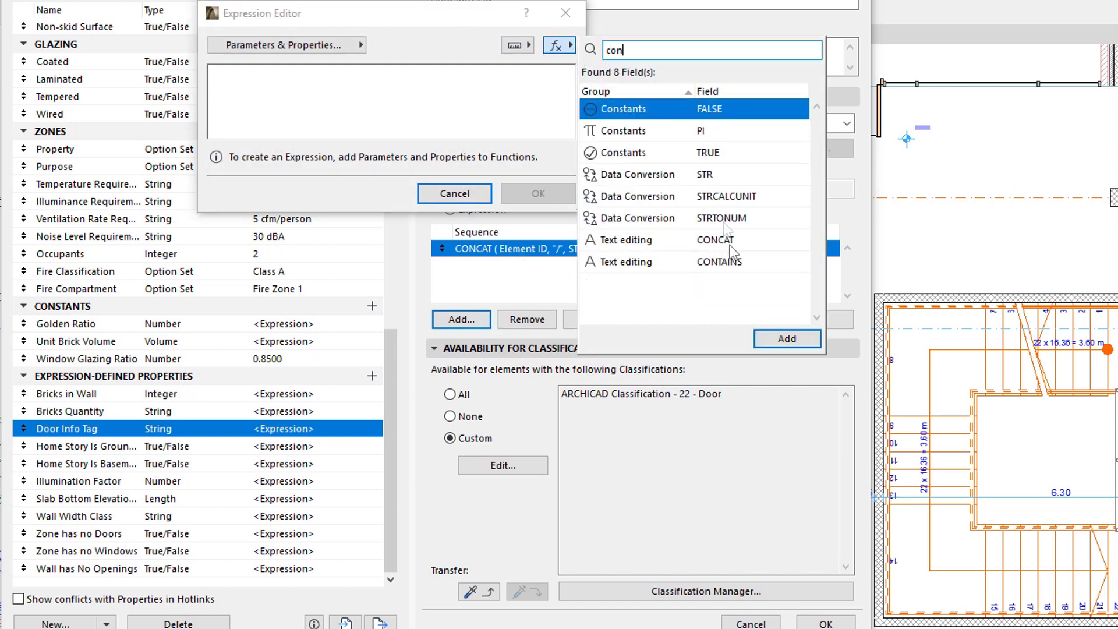
pyautogui.doubleClick(745, 240)
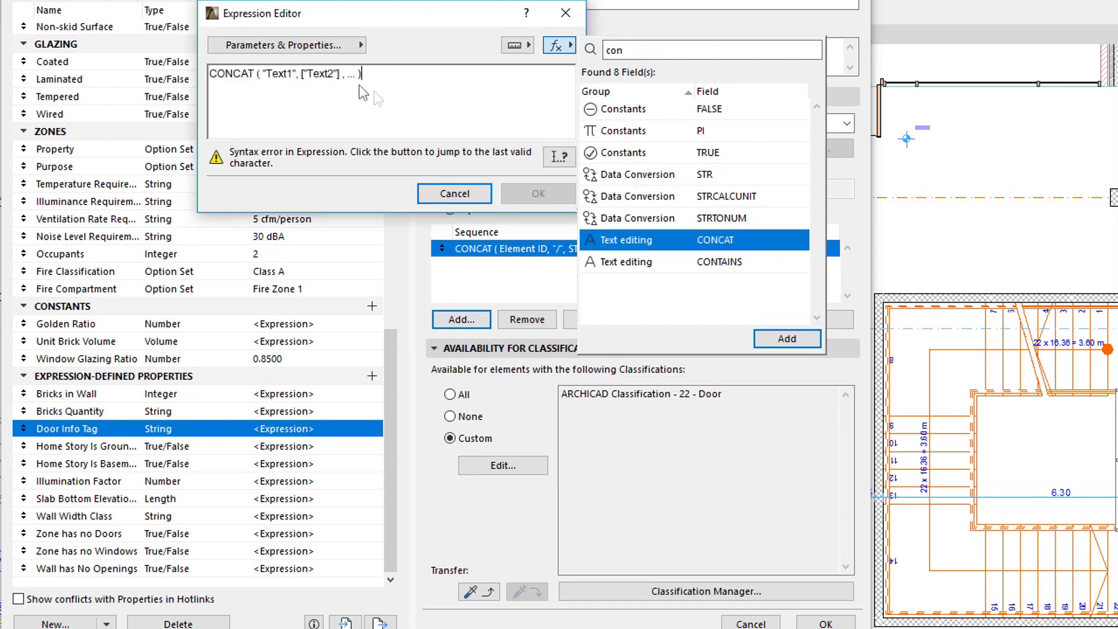
pyautogui.click(348, 113)
pyautogui.moveTo(263, 73); pyautogui.dragTo(295, 74)
# Insert Element ID as CONCAT's first argument followed by a "-" separator.
pyautogui.click(302, 49)
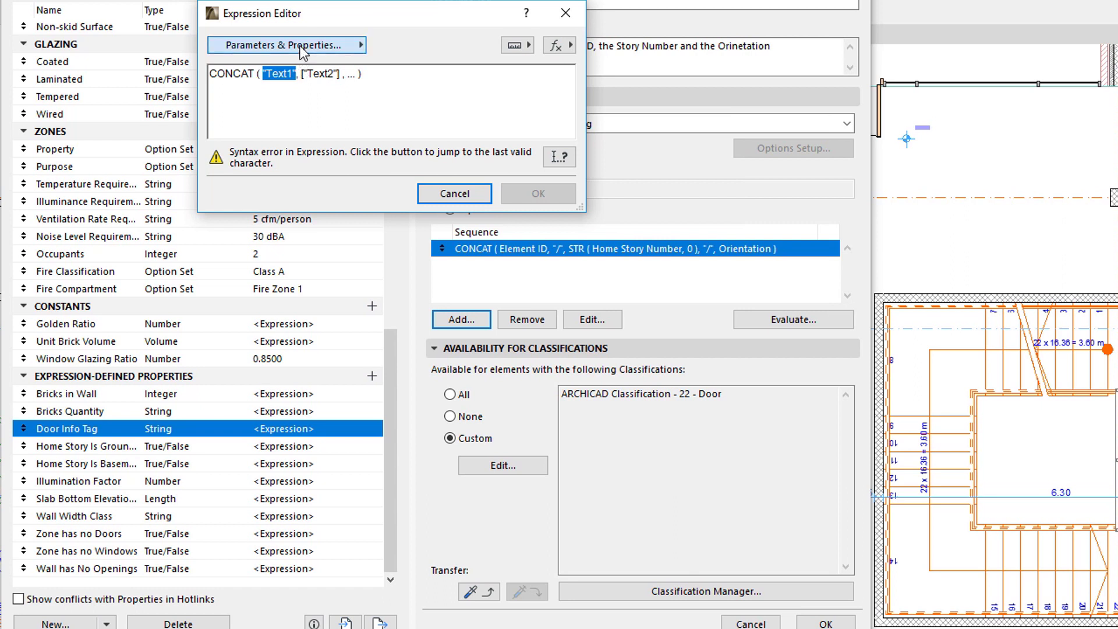
pyautogui.write('id')
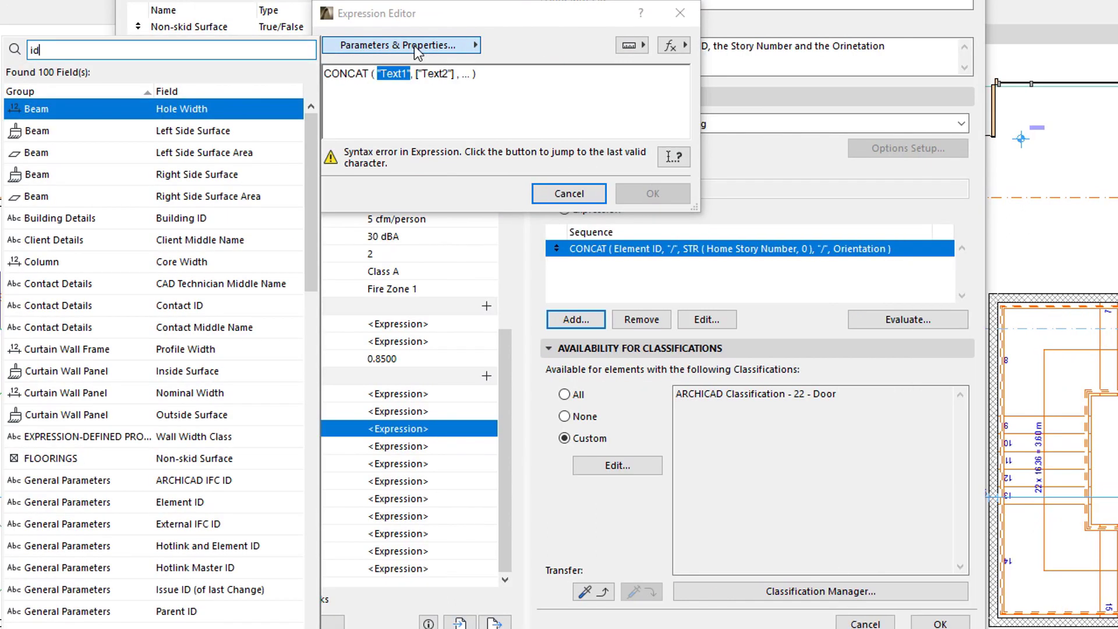
pyautogui.click(227, 502)
pyautogui.doubleClick(227, 501)
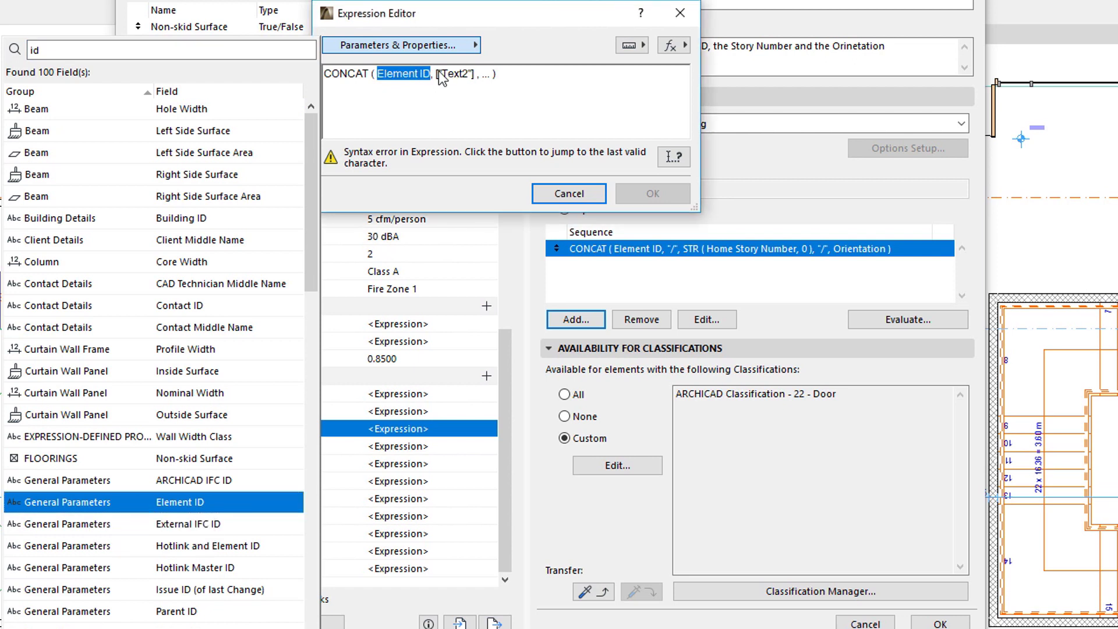
pyautogui.click(438, 74)
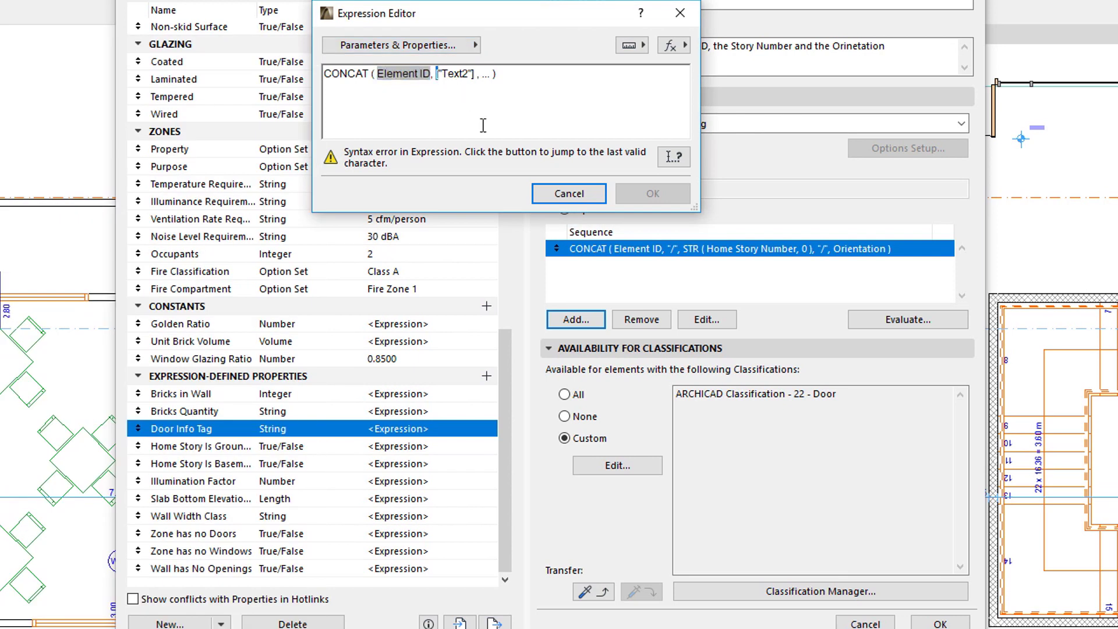
pyautogui.hotkey('shift', 'Right')
pyautogui.hotkey('shift', 'Right')
pyautogui.hotkey('shift', 'Right')
pyautogui.hotkey('shift', 'Right')
pyautogui.hotkey('shift', 'Right')
pyautogui.hotkey('shift', 'Right')
pyautogui.hotkey('shift', 'Right')
pyautogui.hotkey('shift', 'Right')
pyautogui.hotkey('shift', 'Right')
pyautogui.hotkey('shift', 'Right')
pyautogui.hotkey('shift', 'Right')
pyautogui.hotkey('shift', 'Right')
pyautogui.hotkey('shift', 'Right')
pyautogui.hotkey('shift', 'Right')
pyautogui.hotkey('shift', 'Right')
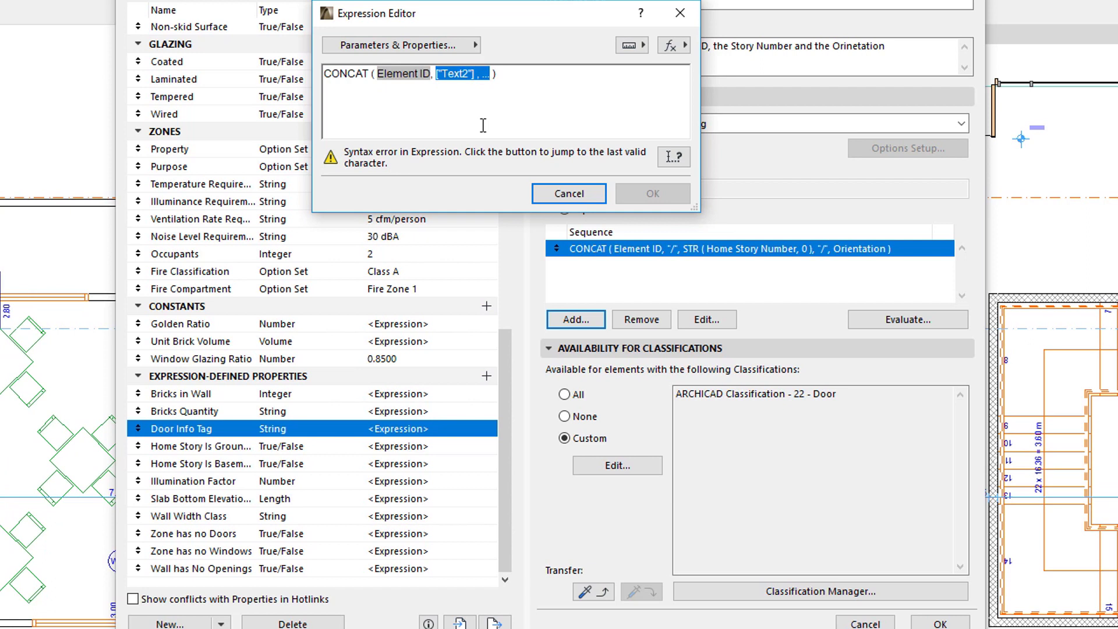
pyautogui.write('"-",')
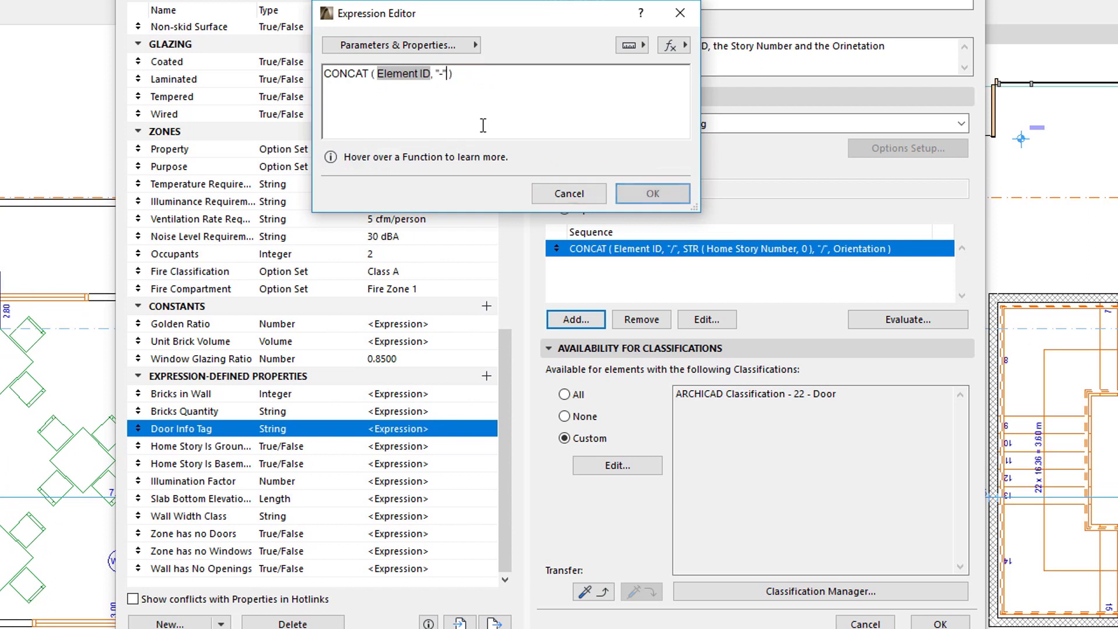
# Add To Zone Number as the last argument, accept the expression and save the Property Manager.
pyautogui.click(445, 45)
pyautogui.write('zon')
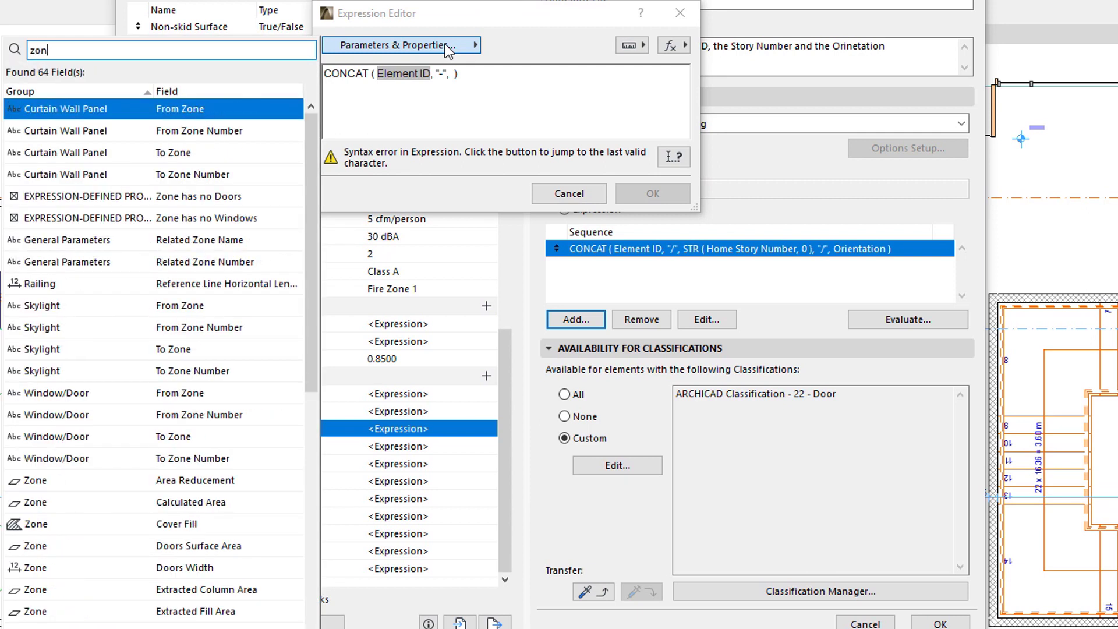
pyautogui.write('e num')
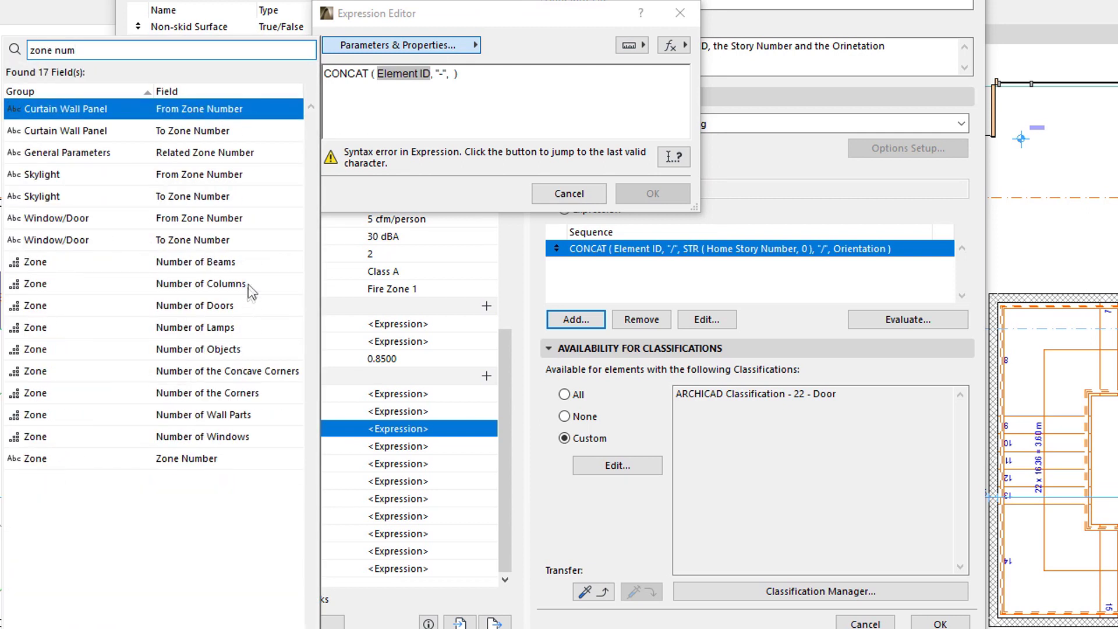
pyautogui.click(267, 240)
pyautogui.doubleClick(266, 239)
pyautogui.click(554, 111)
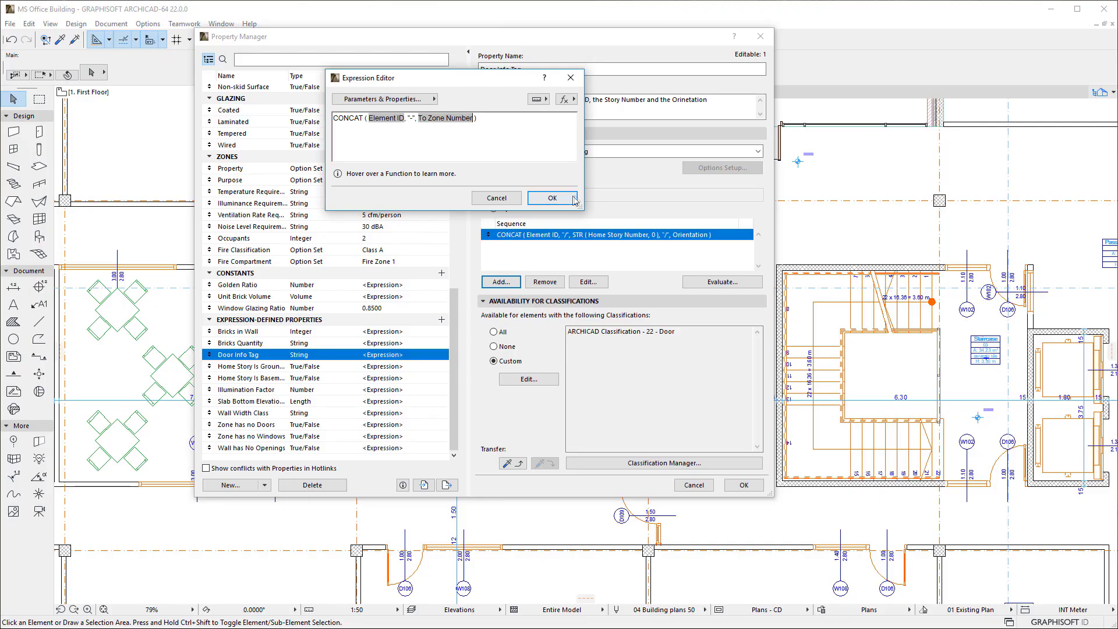
pyautogui.click(552, 198)
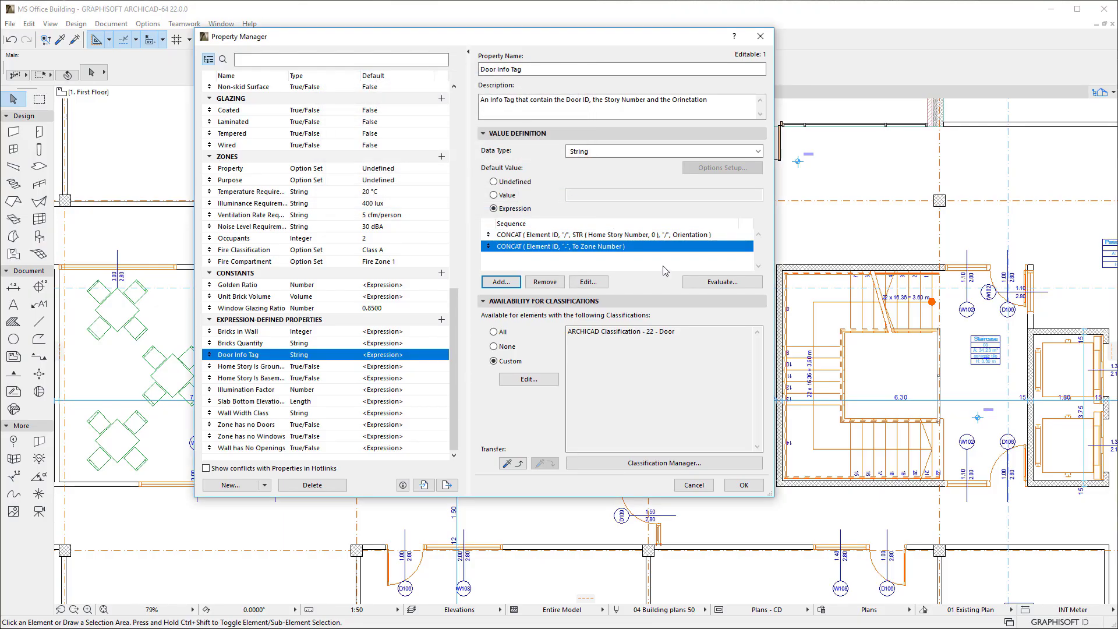
pyautogui.click(744, 485)
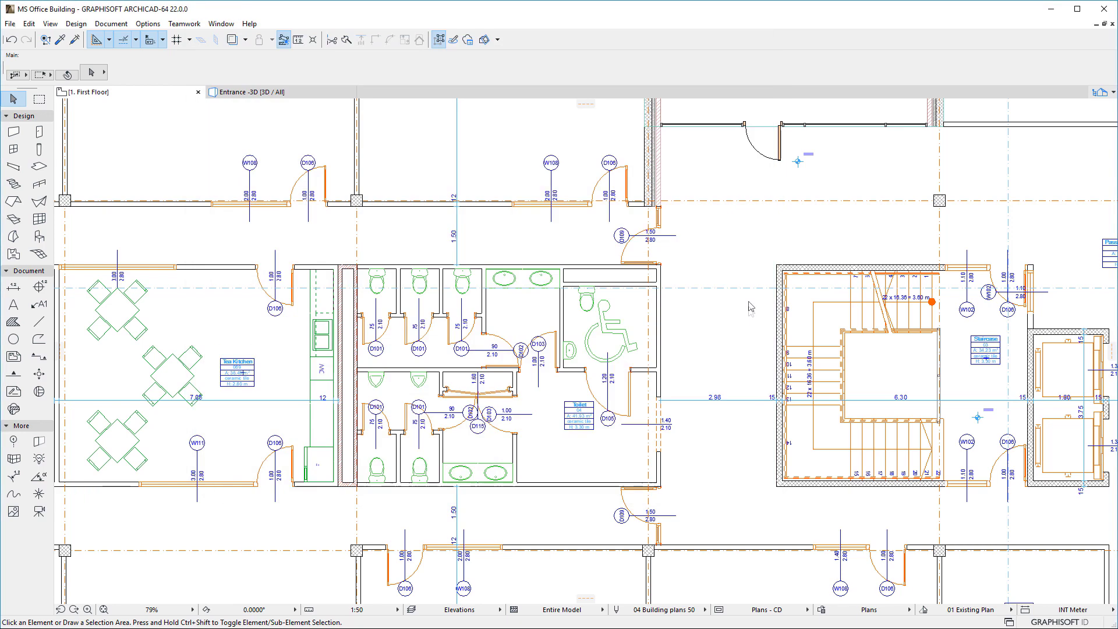